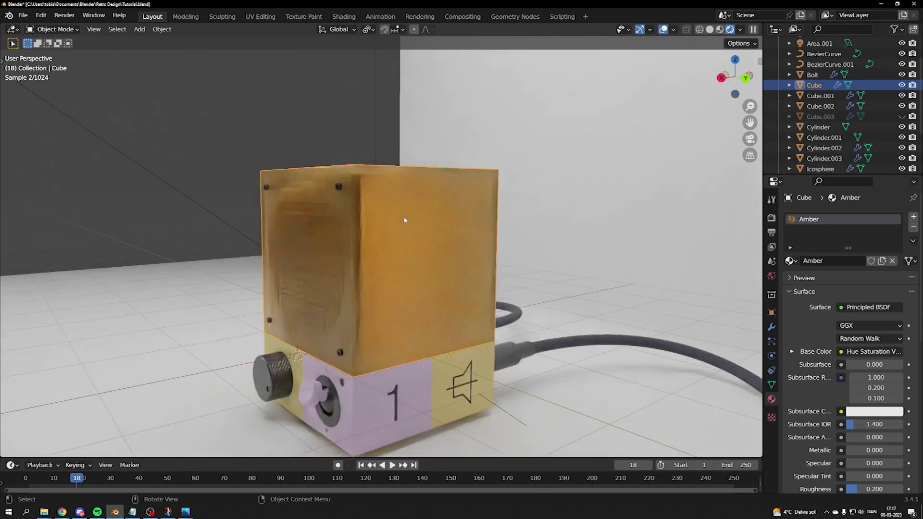
Hide the amber speaker housing to expose the inside, and show the viewport in solid shading
{"action": "scroll", "coordinate": [400, 203], "scroll_direction": "up", "scroll_amount": 3}
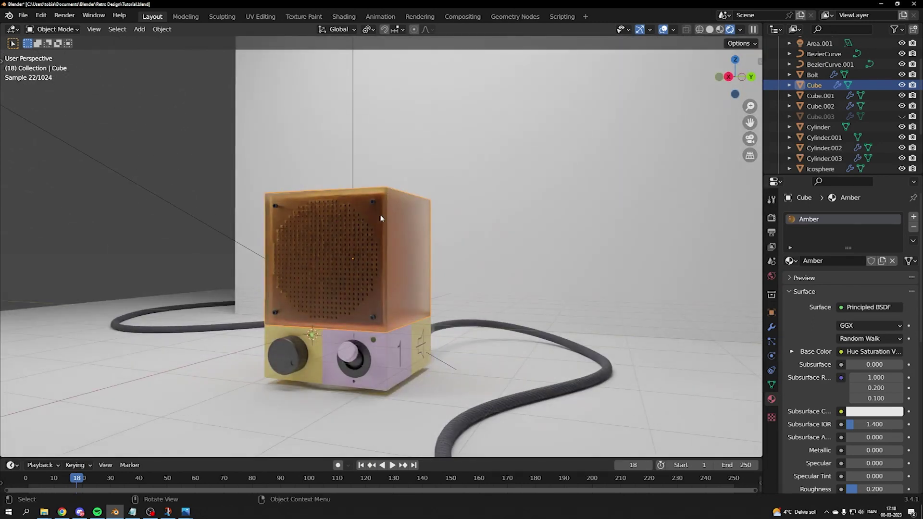
{"action": "middle_click_drag", "start_coordinate": [440, 219], "coordinate": [349, 245]}
{"action": "scroll", "coordinate": [388, 243], "scroll_direction": "up", "scroll_amount": 2}
{"action": "key", "text": "h"}
{"action": "middle_click_drag", "start_coordinate": [418, 238], "coordinate": [678, 95]}
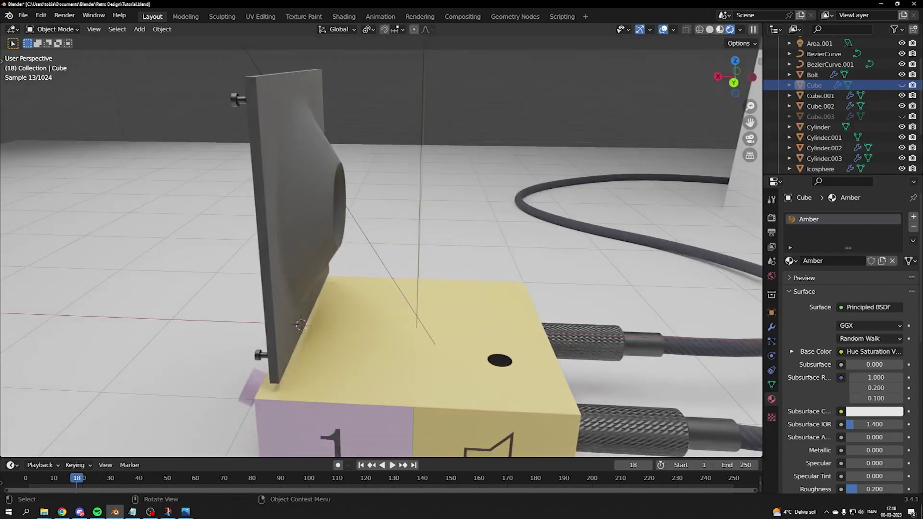
{"action": "left_click", "coordinate": [709, 29]}
{"action": "mouse_move", "coordinate": [663, 111]}
{"action": "middle_mouse_down"}
{"action": "mouse_move", "coordinate": [575, 172]}
{"action": "mouse_move", "coordinate": [351, 144]}
{"action": "mouse_move", "coordinate": [397, 146]}
{"action": "middle_mouse_up"}
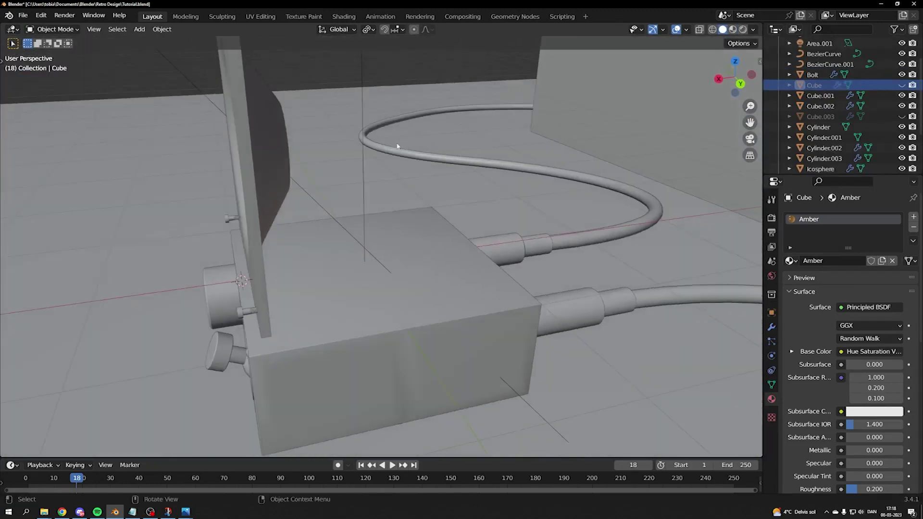
{"action": "left_click", "coordinate": [140, 30]}
{"action": "mouse_move", "coordinate": [173, 41]}
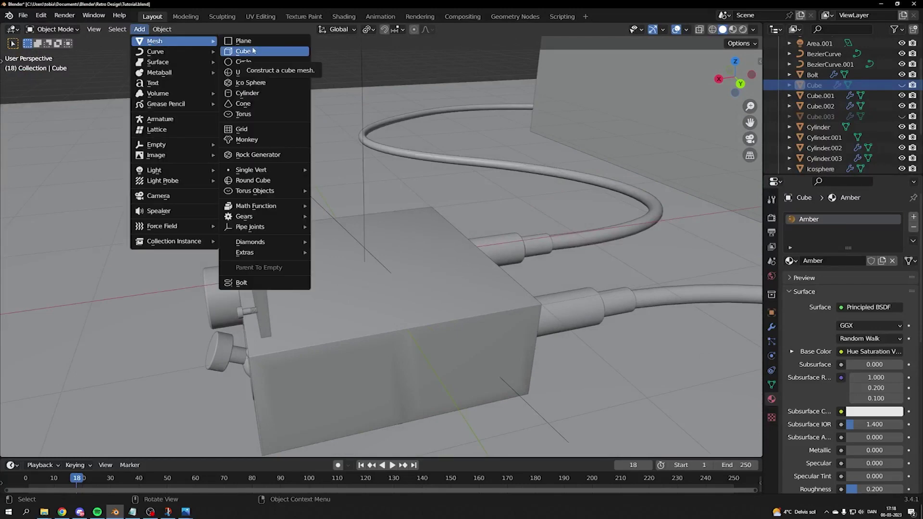
{"action": "left_click", "coordinate": [254, 51]}
{"action": "key", "text": "ctrl+z"}
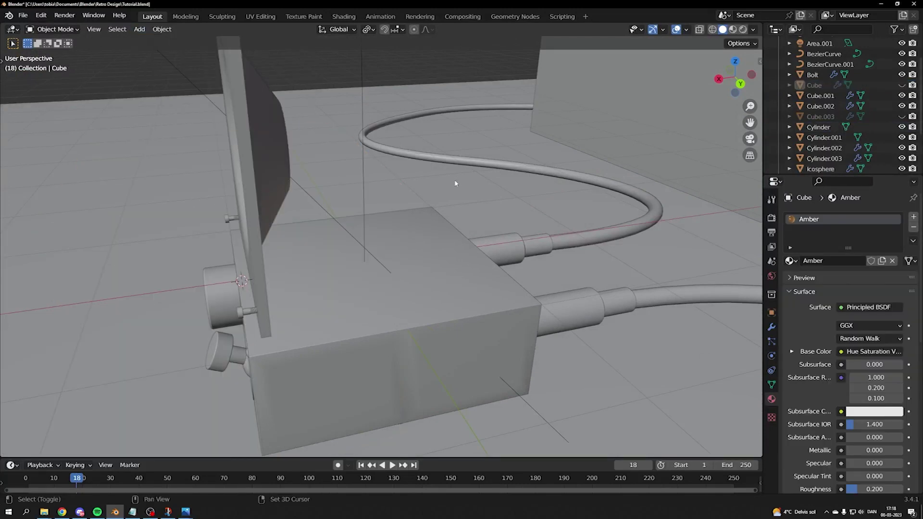
With the 3D cursor at the world origin, add a cube, scaled down and placed on top of the speaker's base
{"action": "scroll", "coordinate": [455, 184], "scroll_direction": "down", "scroll_amount": 6}
{"action": "scroll", "coordinate": [399, 404], "scroll_direction": "up", "scroll_amount": 2}
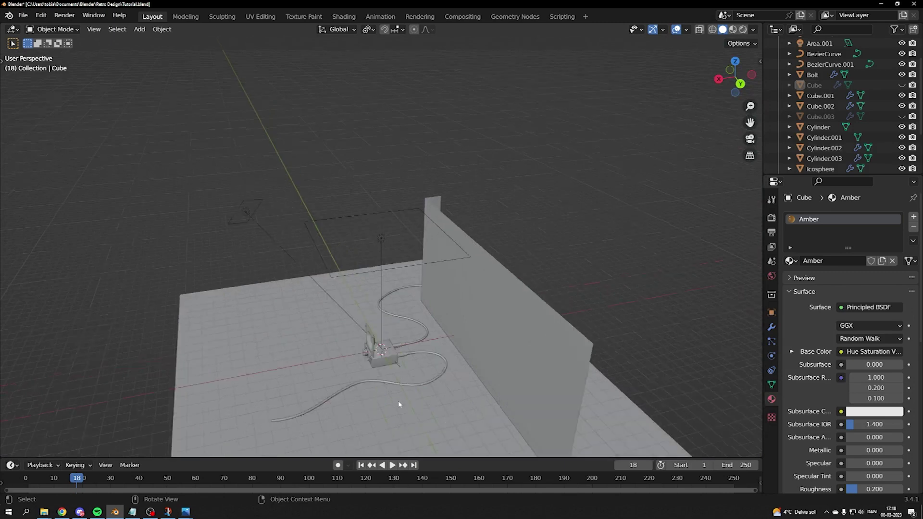
{"action": "scroll", "coordinate": [399, 404], "scroll_direction": "up", "scroll_amount": 3}
{"action": "scroll", "coordinate": [413, 273], "scroll_direction": "up", "scroll_amount": 6}
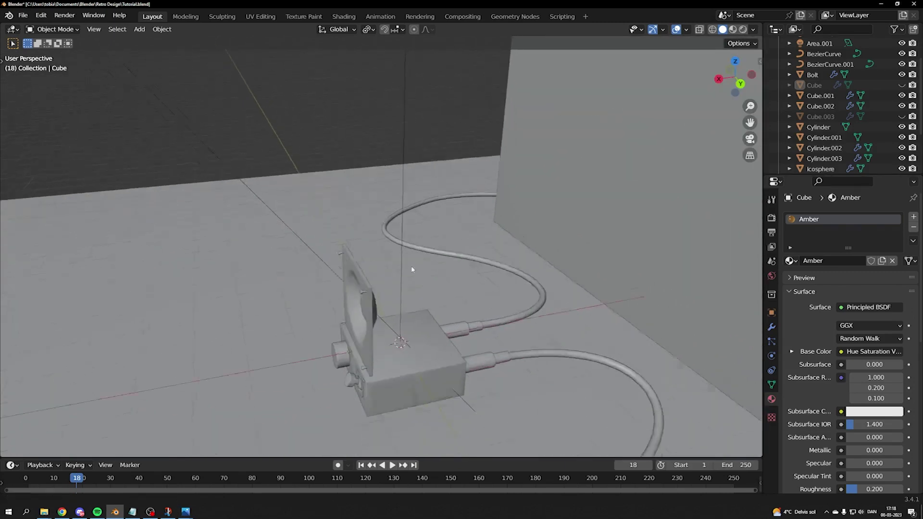
{"action": "left_click", "coordinate": [139, 29]}
{"action": "key", "text": "Escape"}
{"action": "left_click", "coordinate": [139, 30]}
{"action": "mouse_move", "coordinate": [148, 42]}
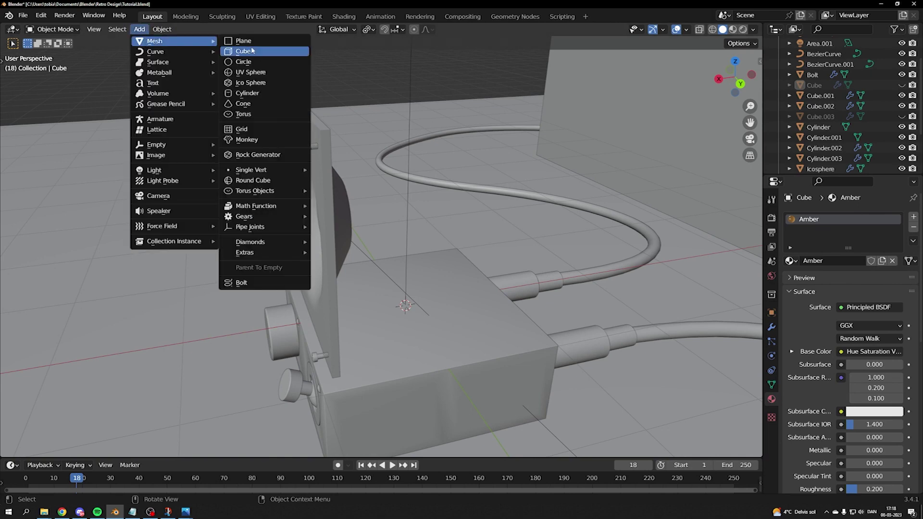
{"action": "left_click", "coordinate": [254, 51]}
{"action": "key", "text": "s"}
{"action": "left_click", "coordinate": [443, 293]}
{"action": "key", "text": "g"}
{"action": "left_click", "coordinate": [442, 287]}
Flatten the new cube along Z in Edit Mode so it forms a low block on the base
{"action": "middle_click_drag", "start_coordinate": [442, 287], "coordinate": [320, 157]}
{"action": "key", "text": "Tab"}
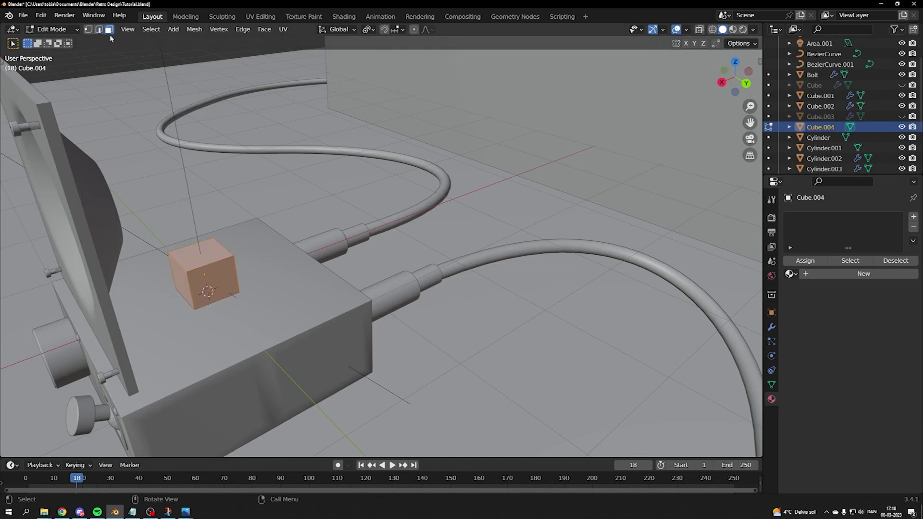
{"action": "middle_click_drag", "start_coordinate": [204, 256], "coordinate": [330, 283]}
{"action": "key", "text": "s"}
{"action": "key", "text": "z"}
{"action": "left_click", "coordinate": [318, 296]}
{"action": "key", "text": "KP_Decimal"}
{"action": "scroll", "coordinate": [338, 259], "scroll_direction": "down", "scroll_amount": 8}
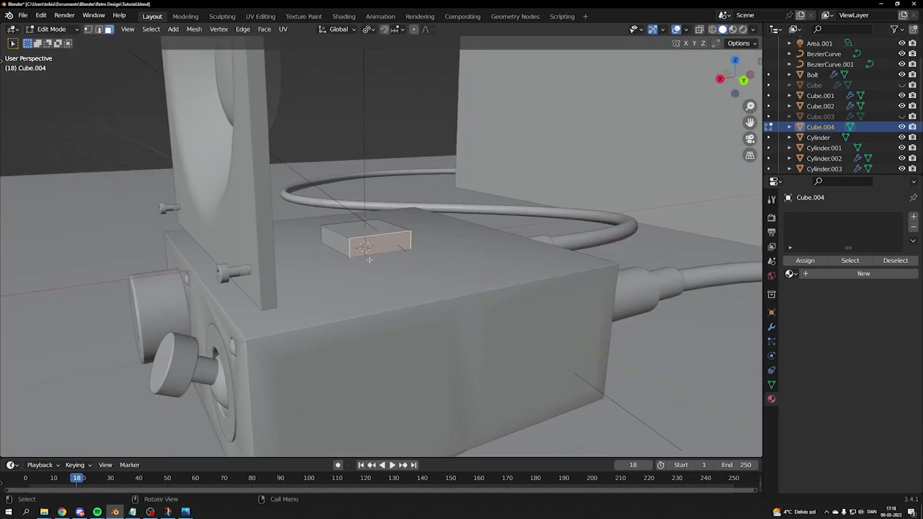
Extrude the low block's side faces outward and one of its top faces upward into a tall column
{"action": "middle_click_drag", "start_coordinate": [370, 260], "coordinate": [371, 272]}
{"action": "key", "text": "e"}
{"action": "left_click", "coordinate": [444, 325]}
{"action": "left_click", "coordinate": [390, 281]}
{"action": "key", "text": "e"}
{"action": "left_click", "coordinate": [321, 297]}
{"action": "left_click", "coordinate": [348, 276]}
{"action": "key", "text": "e"}
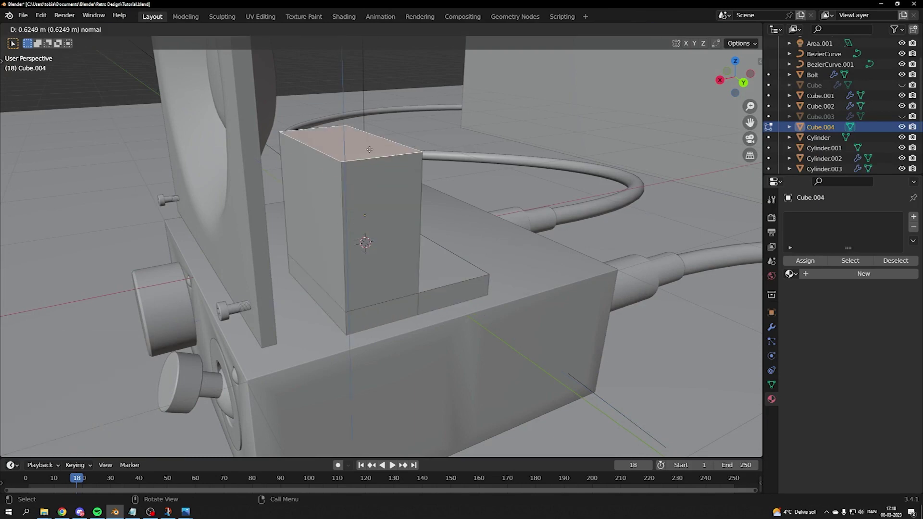
{"action": "left_click", "coordinate": [377, 125]}
Add two centred loop cuts to the block, one around the column horizontally and one vertically through it
{"action": "middle_click_drag", "start_coordinate": [348, 130], "coordinate": [321, 136]}
{"action": "key", "text": "ctrl+r"}
{"action": "left_click", "coordinate": [335, 137]}
{"action": "right_click", "coordinate": [335, 136]}
{"action": "key", "text": "ctrl+r"}
{"action": "left_click", "coordinate": [275, 100]}
{"action": "right_click", "coordinate": [275, 101]}
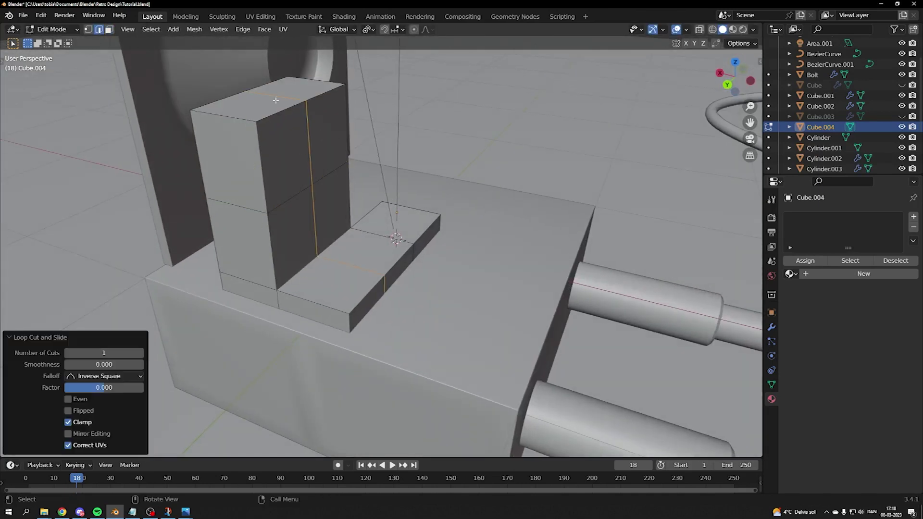
Extrude an upper side face of the column outward into a long horizontal arm
{"action": "left_click", "coordinate": [109, 29]}
{"action": "left_click", "coordinate": [326, 134]}
{"action": "key", "text": "e"}
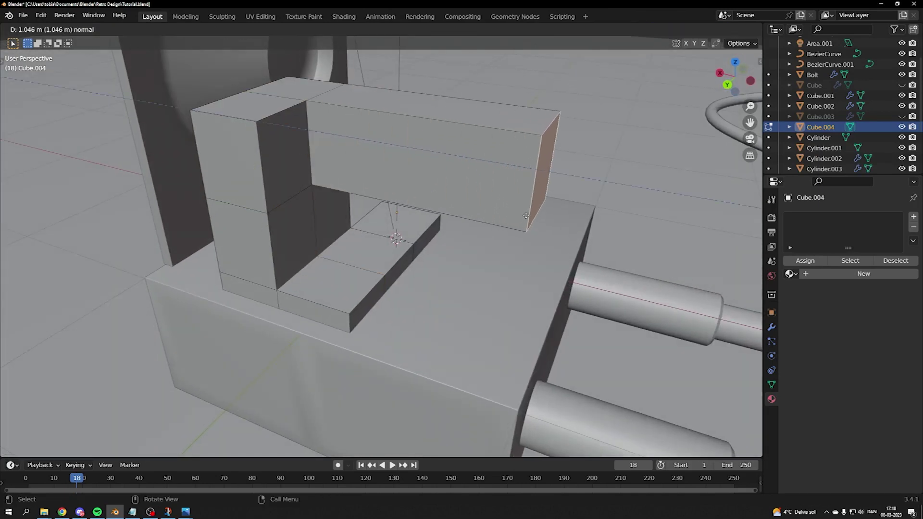
{"action": "left_click", "coordinate": [546, 222]}
Extrude the end face of the block's low foot outward along the base by about 0.5 m
{"action": "middle_click_drag", "start_coordinate": [545, 222], "coordinate": [414, 209]}
{"action": "left_click", "coordinate": [409, 261]}
{"action": "left_click", "coordinate": [417, 271]}
{"action": "key", "text": "e"}
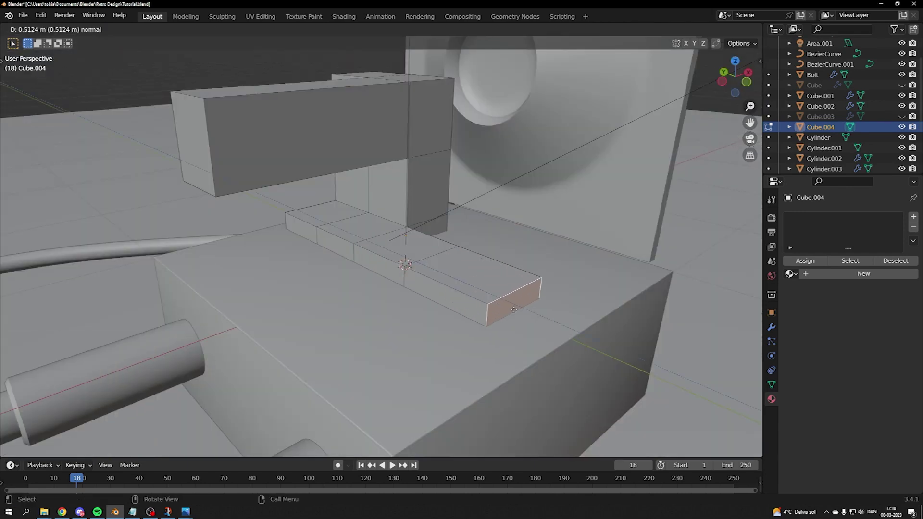
{"action": "left_click", "coordinate": [518, 318]}
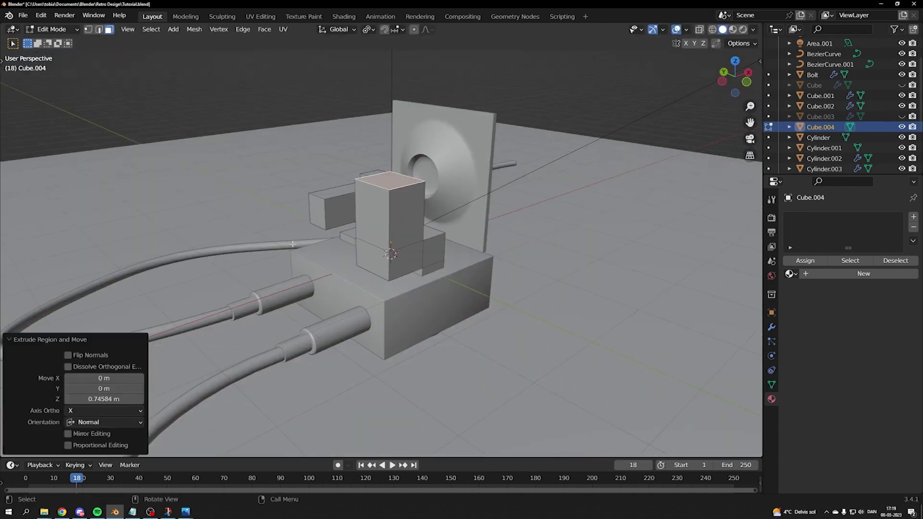
Extrude a face near the top of the second column sideways and return to Object Mode
{"action": "middle_click_drag", "start_coordinate": [298, 225], "coordinate": [442, 144]}
{"action": "scroll", "coordinate": [433, 221], "scroll_direction": "up", "scroll_amount": 2}
{"action": "left_click", "coordinate": [440, 127]}
{"action": "key", "text": "e"}
{"action": "left_click", "coordinate": [392, 161]}
{"action": "key", "text": "Tab"}
{"action": "middle_click_drag", "start_coordinate": [392, 161], "coordinate": [432, 165]}
Assign the existing material named Material to the new interior block
{"action": "left_click", "coordinate": [788, 260]}
{"action": "left_click", "coordinate": [721, 309]}
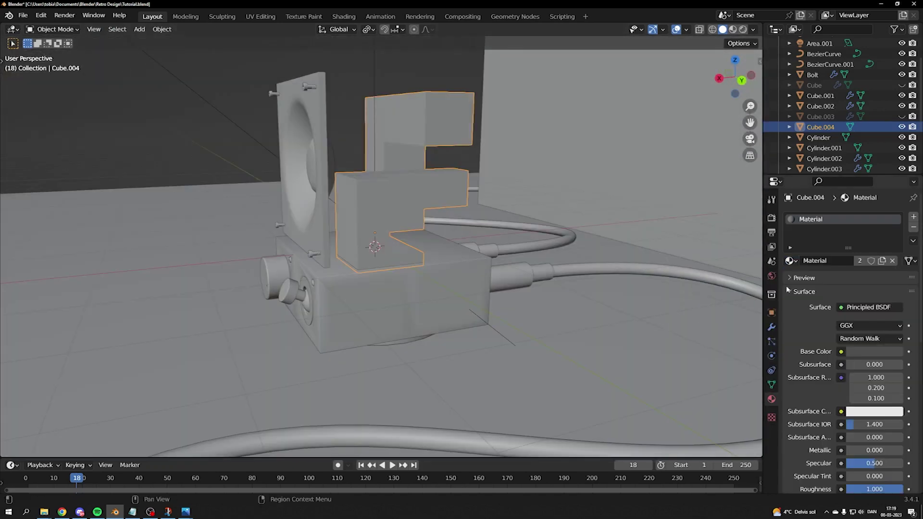
{"action": "middle_click_drag", "start_coordinate": [495, 175], "coordinate": [482, 180]}
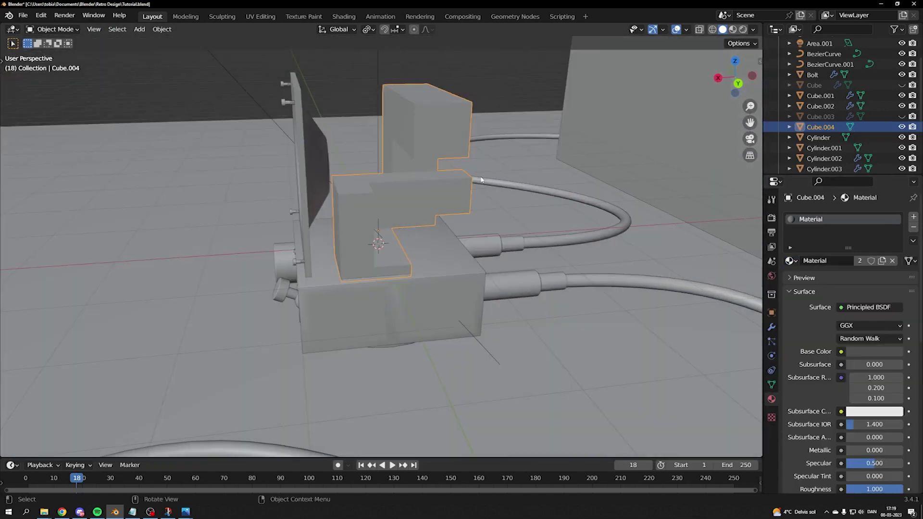
Unhide the amber Cube housing and show the viewport in rendered shading
{"action": "left_click", "coordinate": [901, 86]}
{"action": "middle_click_drag", "start_coordinate": [624, 116], "coordinate": [638, 111]}
{"action": "key", "text": "Tab"}
{"action": "key", "text": "z"}
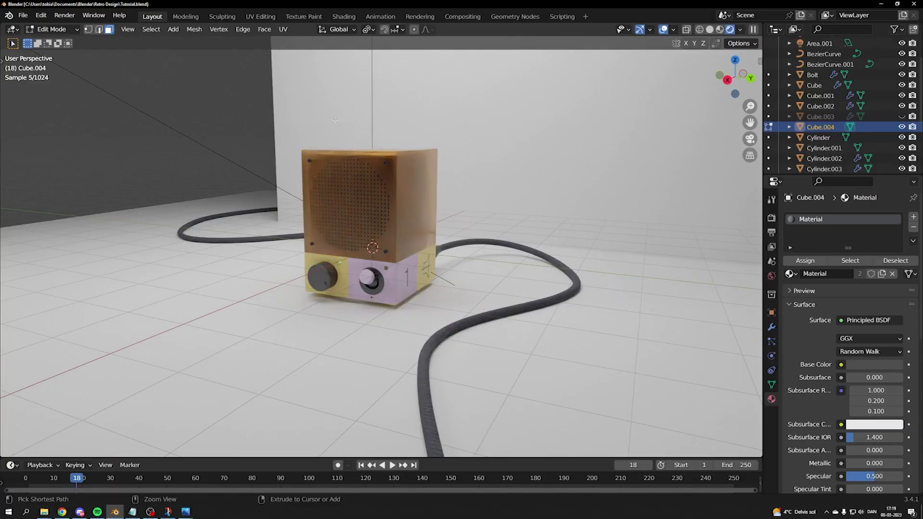
Save the file and work in two side-by-side viewports, with the solid-shaded one wider than the rendered one
{"action": "key", "text": "ctrl+s"}
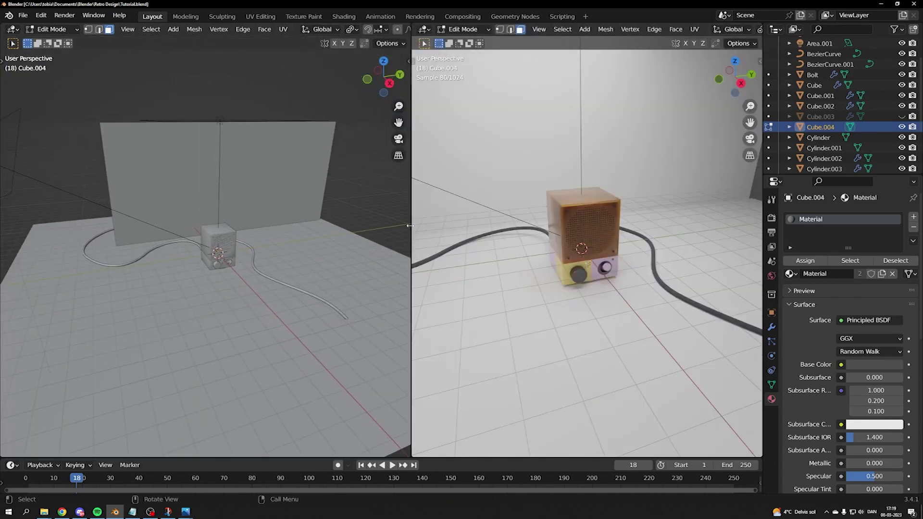
{"action": "left_click_drag", "start_coordinate": [409, 225], "coordinate": [496, 225]}
{"action": "scroll", "coordinate": [396, 100], "scroll_direction": "up", "scroll_amount": 5}
Add a camera at the world origin in Object Mode and move it 6.17 m along X
{"action": "left_click", "coordinate": [174, 29]}
{"action": "key", "text": "Tab"}
{"action": "left_click", "coordinate": [118, 28]}
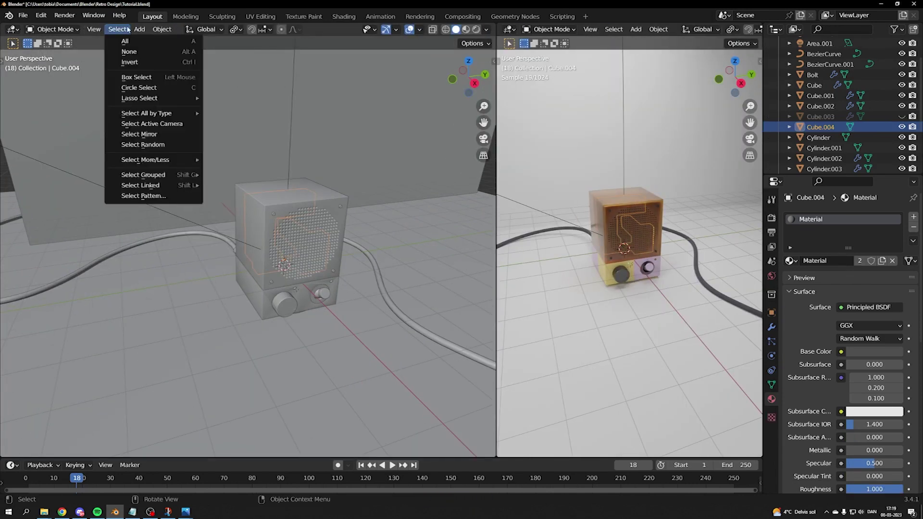
{"action": "left_click", "coordinate": [161, 199]}
{"action": "key", "text": "g"}
{"action": "key", "text": "x"}
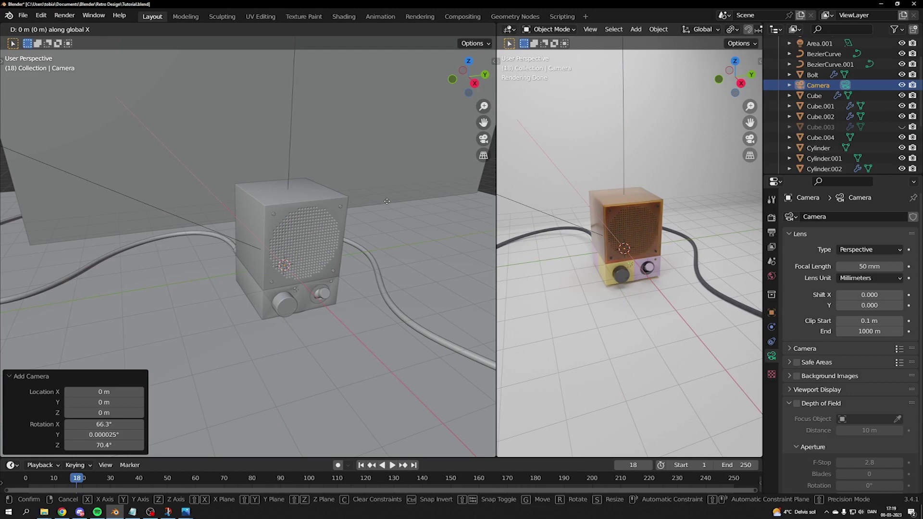
{"action": "left_click", "coordinate": [457, 327]}
{"action": "scroll", "coordinate": [456, 327], "scroll_direction": "down", "scroll_amount": 1}
Add a sphere empty at the speaker and scale it up by about 2.44
{"action": "left_click", "coordinate": [140, 29]}
{"action": "mouse_move", "coordinate": [188, 143]}
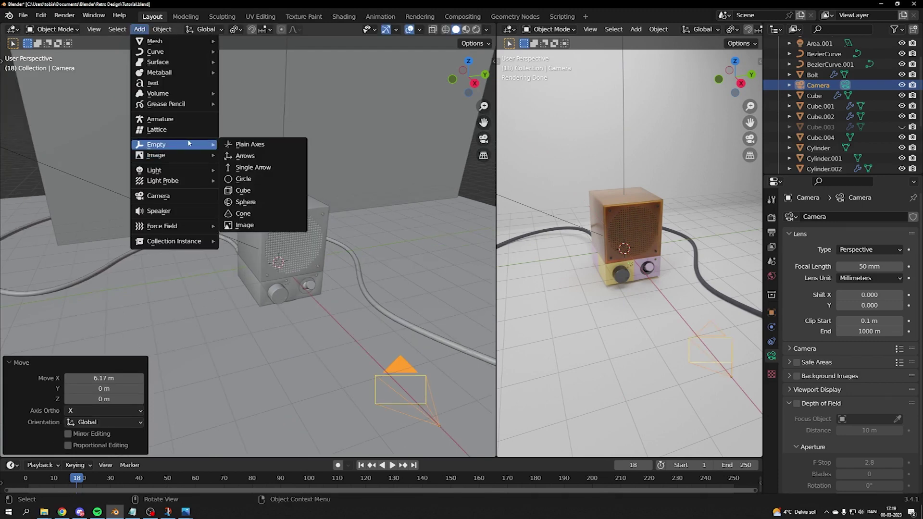
{"action": "left_click", "coordinate": [272, 202]}
{"action": "key", "text": "s"}
{"action": "left_click", "coordinate": [402, 367]}
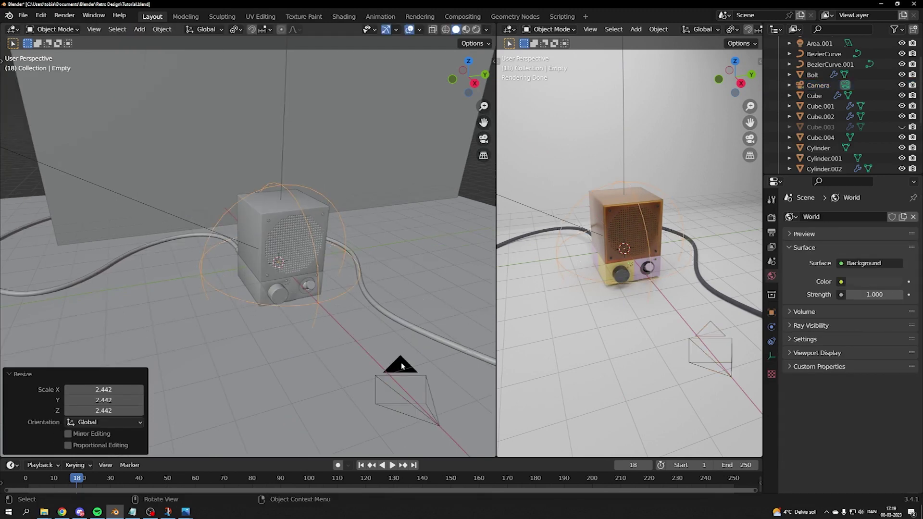
Give the camera a Track To constraint with the sphere empty as its target
{"action": "left_click", "coordinate": [401, 366]}
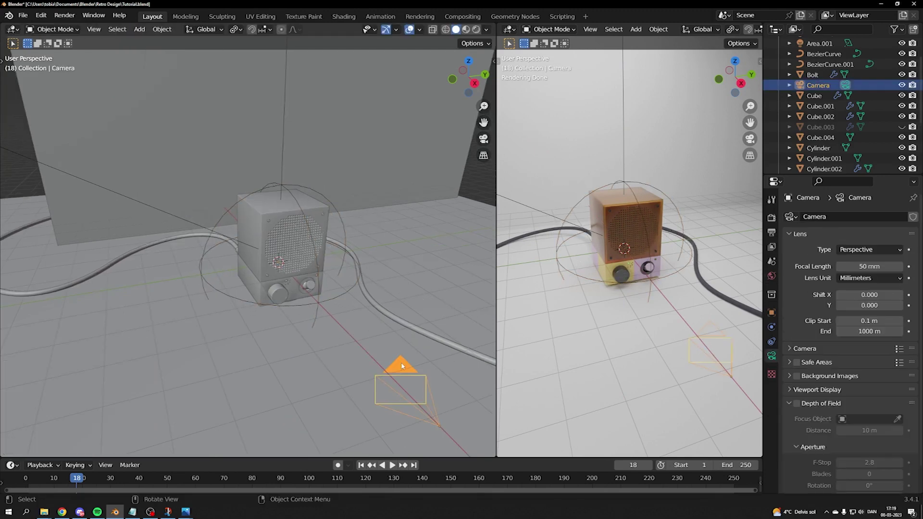
{"action": "left_click", "coordinate": [772, 343]}
{"action": "left_click", "coordinate": [855, 218]}
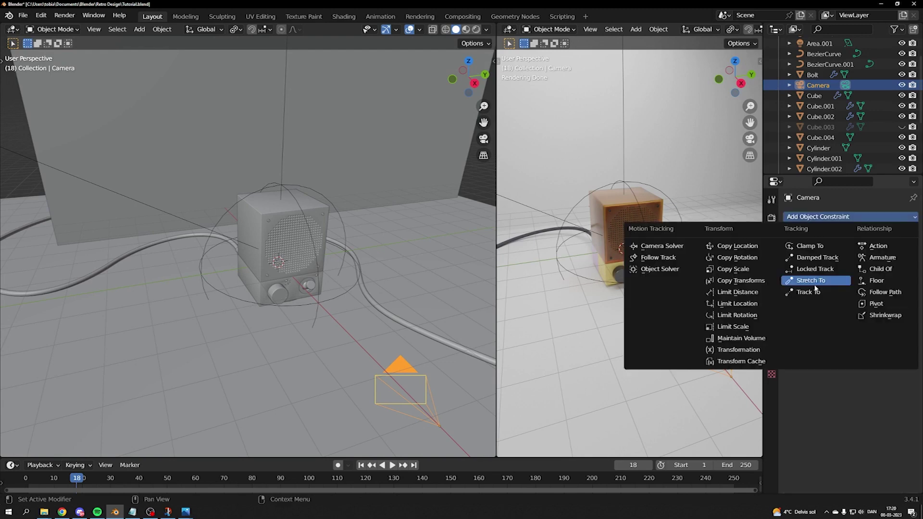
{"action": "left_click", "coordinate": [812, 292]}
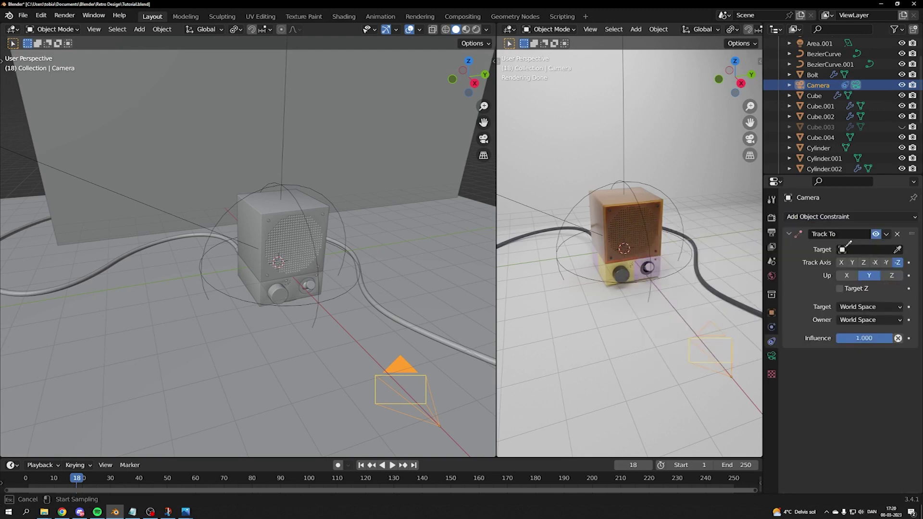
{"action": "left_click", "coordinate": [274, 186]}
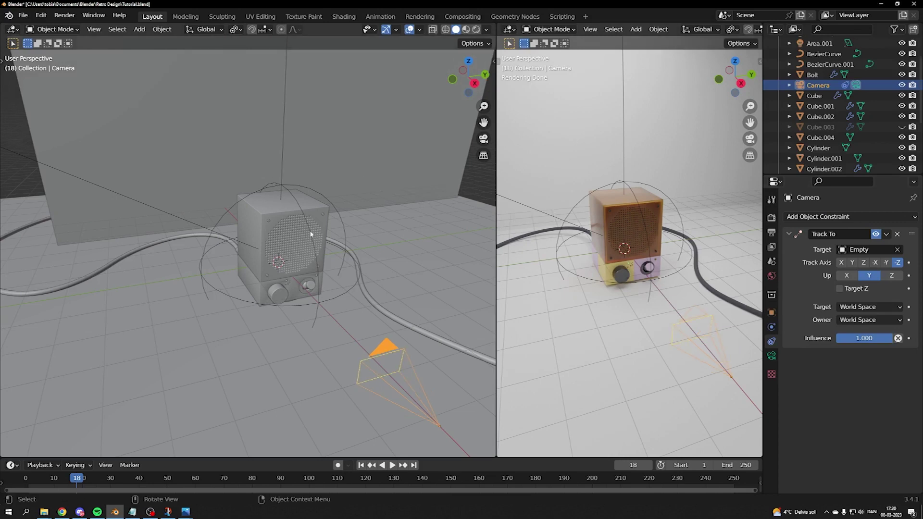
Look through the camera and move the tracked empty up about 0.61 m along Z
{"action": "key", "text": "KP_0"}
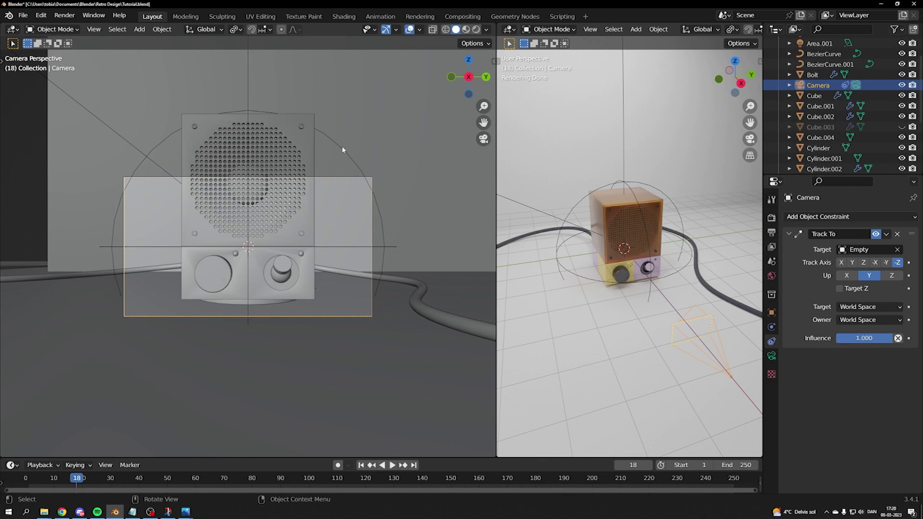
{"action": "scroll", "coordinate": [387, 299], "scroll_direction": "up", "scroll_amount": 2}
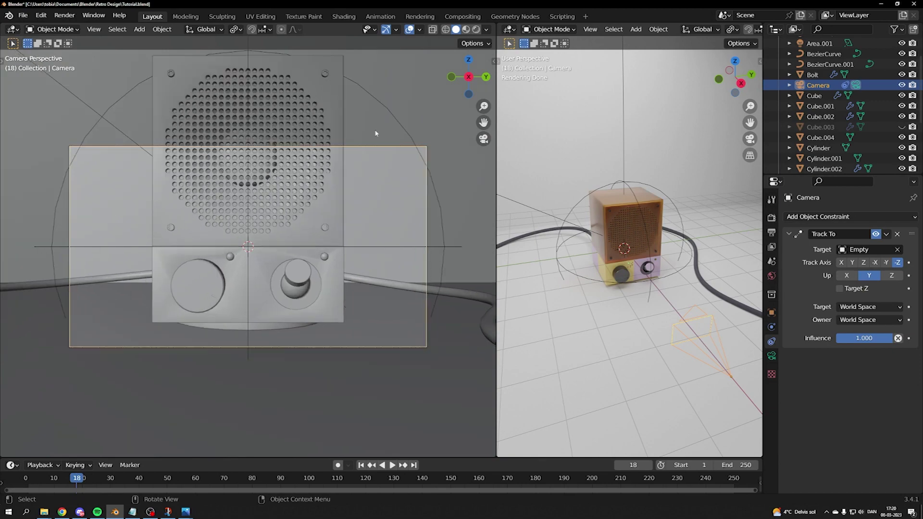
{"action": "left_click", "coordinate": [379, 105]}
{"action": "scroll", "coordinate": [325, 163], "scroll_direction": "down", "scroll_amount": 3}
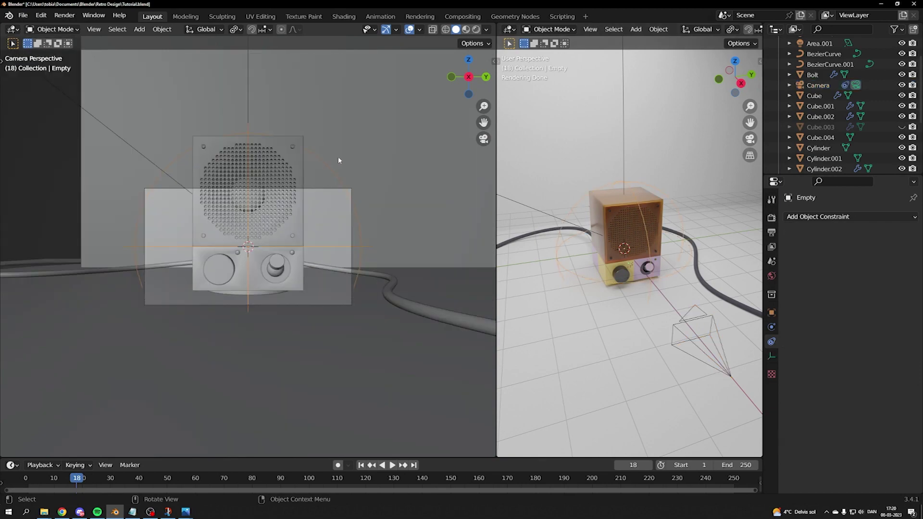
{"action": "key", "text": "g"}
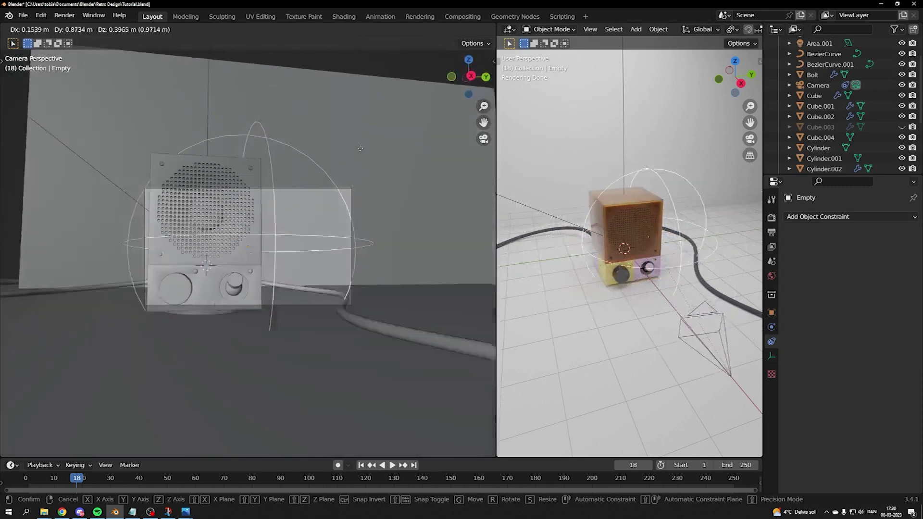
{"action": "right_click", "coordinate": [275, 199]}
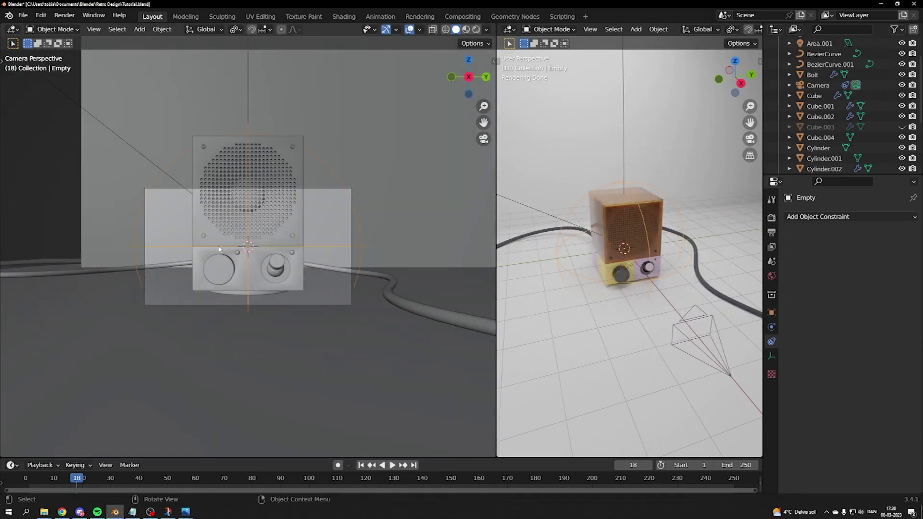
{"action": "key", "text": "g"}
{"action": "key", "text": "z"}
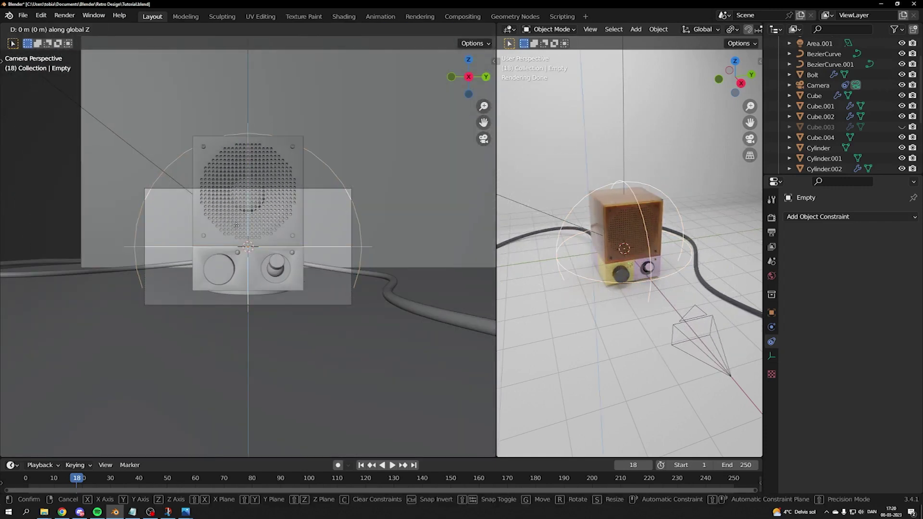
{"action": "left_click", "coordinate": [244, 214]}
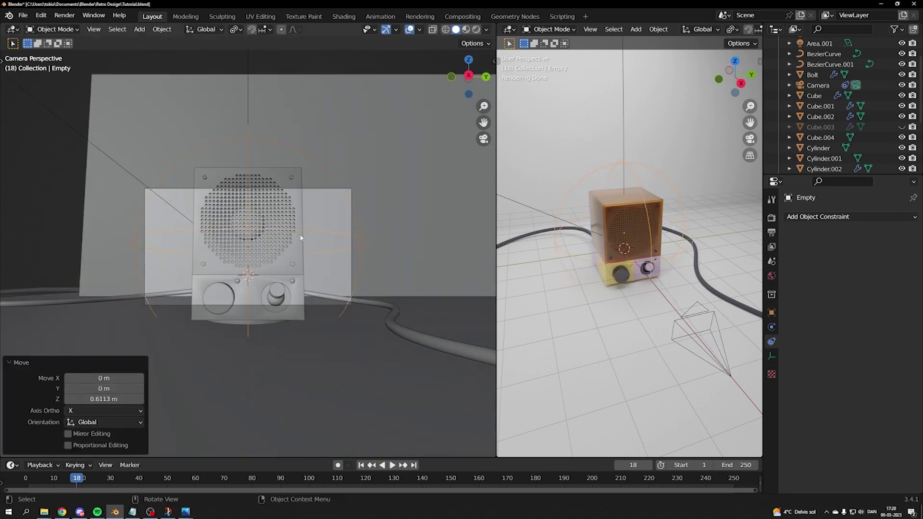
Set the render output resolution to 1080 px wide by 1920 px high
{"action": "left_click", "coordinate": [771, 217]}
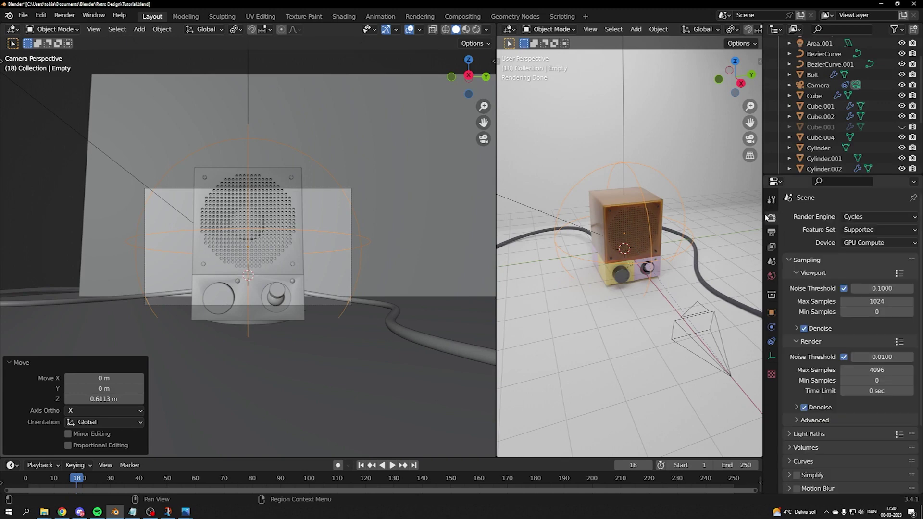
{"action": "left_click", "coordinate": [771, 232]}
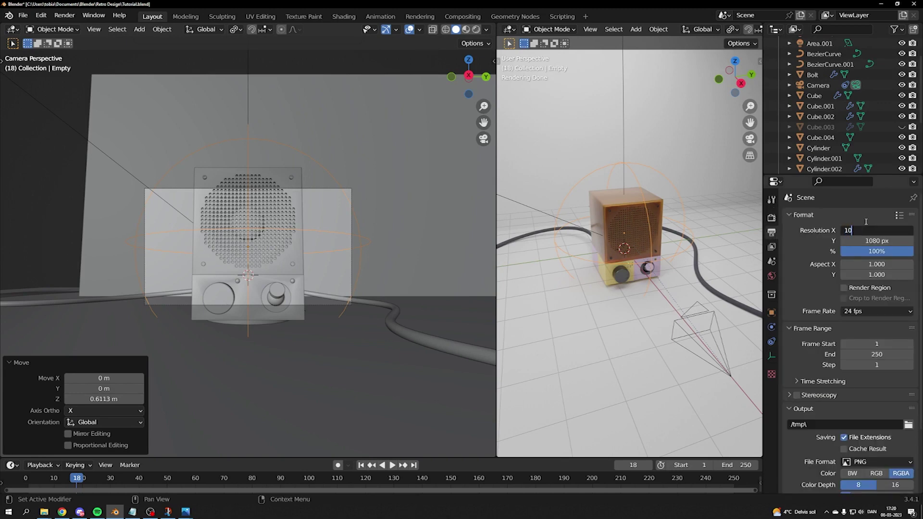
{"action": "key", "text": "Tab"}
{"action": "type", "text": "192"}
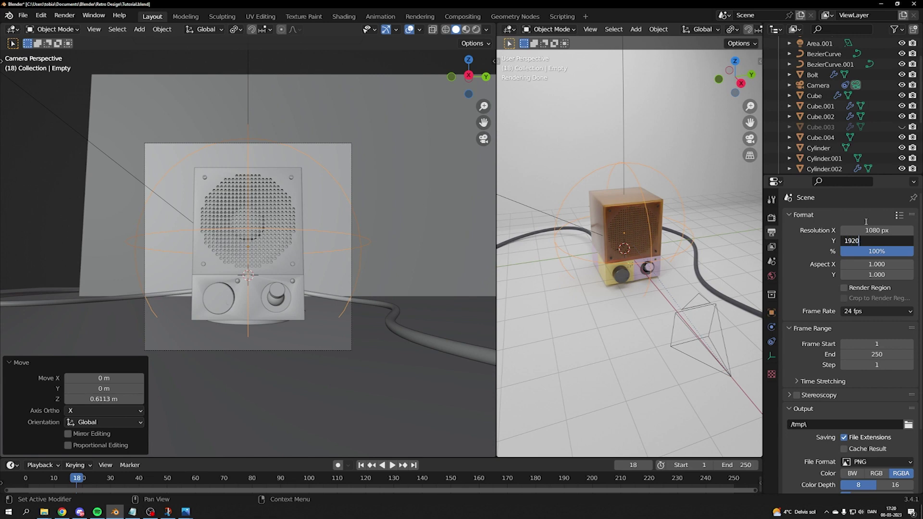
{"action": "type", "text": "0"}
{"action": "key", "text": "Return"}
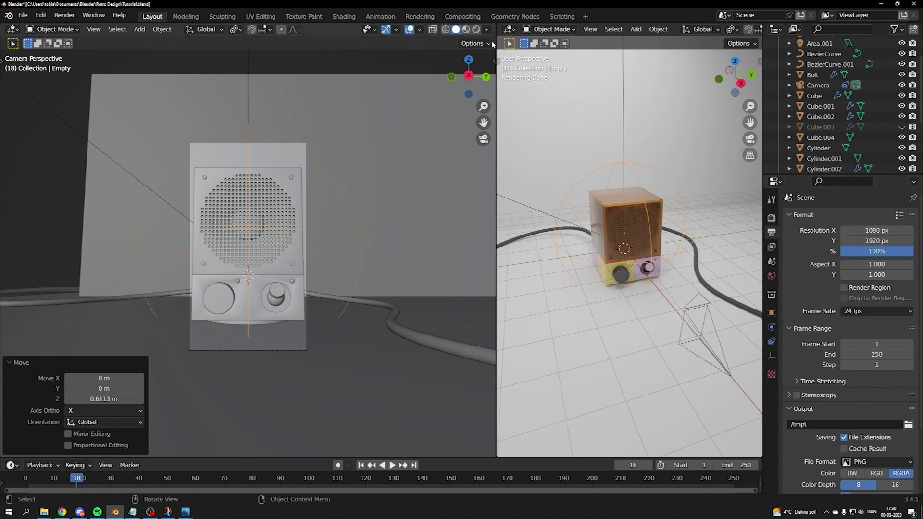
Select the camera and move it about 2.23 m in X, 2.85 m in Y and 3.02 m in Z
{"action": "left_click", "coordinate": [493, 61]}
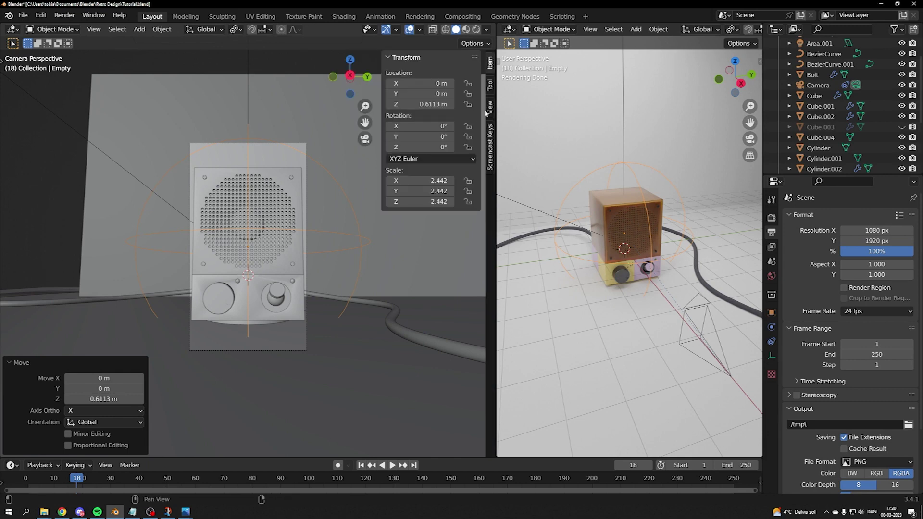
{"action": "middle_click_drag", "start_coordinate": [213, 193], "coordinate": [308, 219]}
{"action": "scroll", "coordinate": [321, 232], "scroll_direction": "down", "scroll_amount": 6}
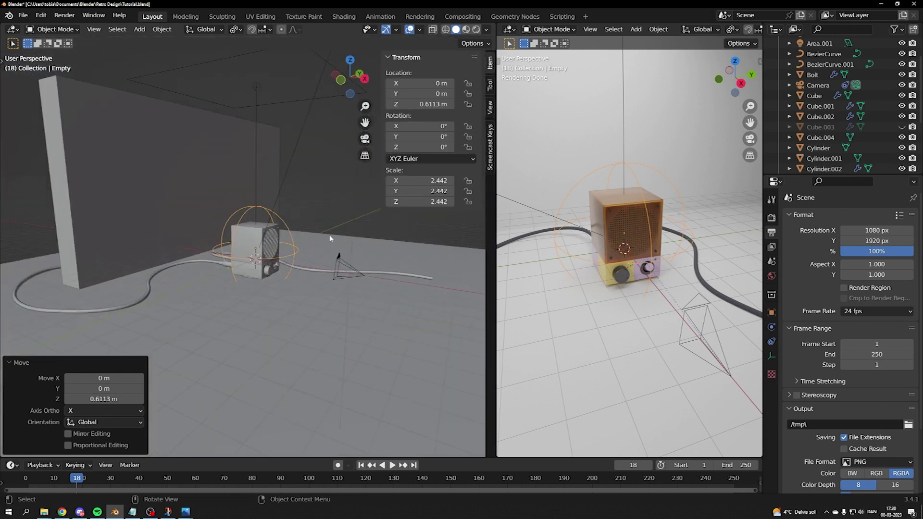
{"action": "left_click", "coordinate": [361, 276]}
{"action": "left_click", "coordinate": [361, 276]}
{"action": "middle_click_drag", "start_coordinate": [362, 276], "coordinate": [347, 284]}
{"action": "left_click_drag", "start_coordinate": [346, 281], "coordinate": [449, 205]}
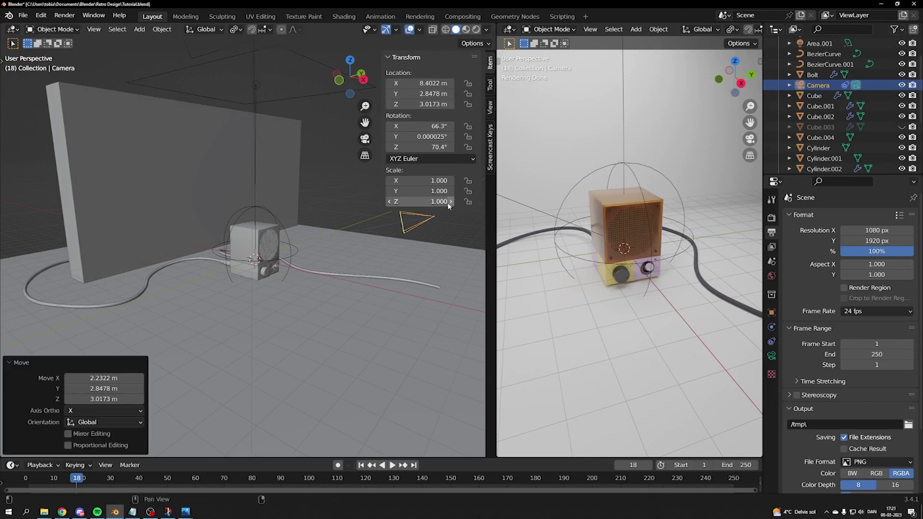
With the rendered view looking through the camera, shift the camera to about X 8.59, Y 3.02, Z 3.02 m and set its focal length to 100 mm
{"action": "left_click", "coordinate": [597, 195]}
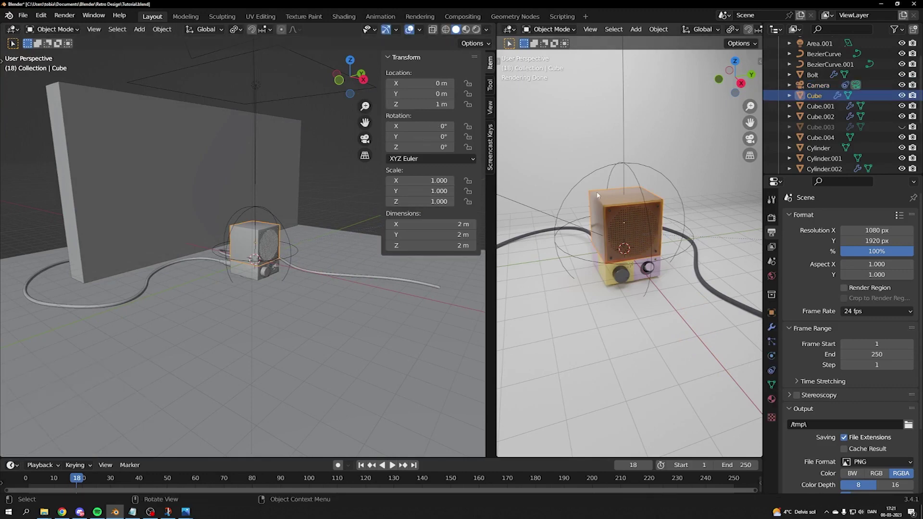
{"action": "key", "text": "KP_0"}
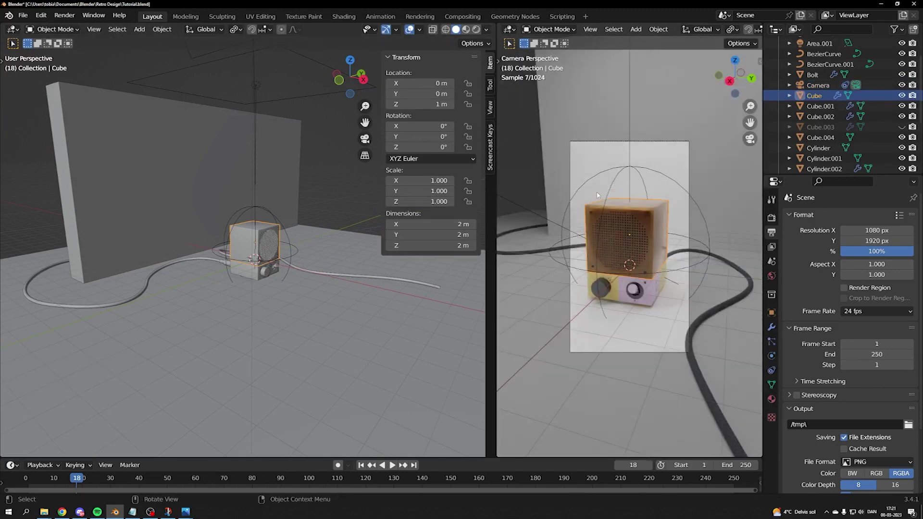
{"action": "middle_click_drag", "start_coordinate": [338, 266], "coordinate": [336, 263]}
{"action": "left_click", "coordinate": [336, 262]}
{"action": "key", "text": "g"}
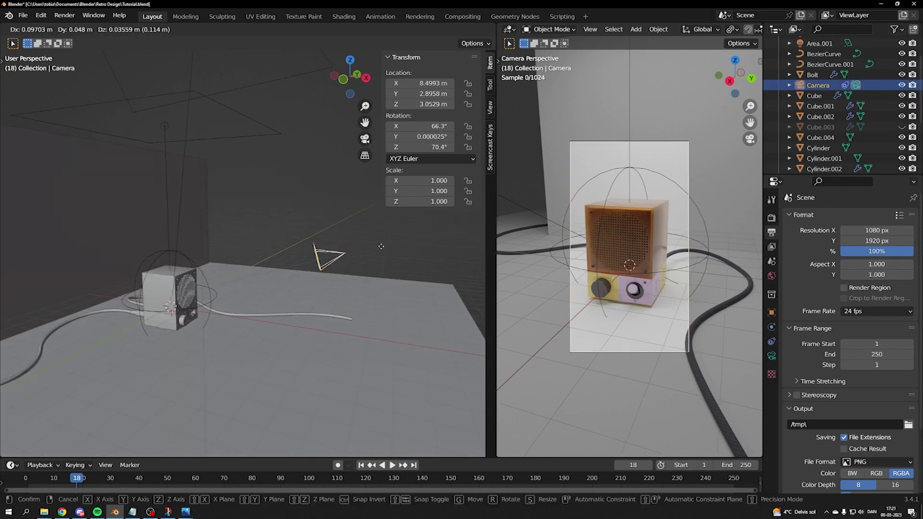
{"action": "left_click", "coordinate": [425, 248]}
{"action": "mouse_move", "coordinate": [425, 247]}
{"action": "middle_mouse_down"}
{"action": "mouse_move", "coordinate": [429, 254]}
{"action": "mouse_move", "coordinate": [413, 247]}
{"action": "middle_mouse_up"}
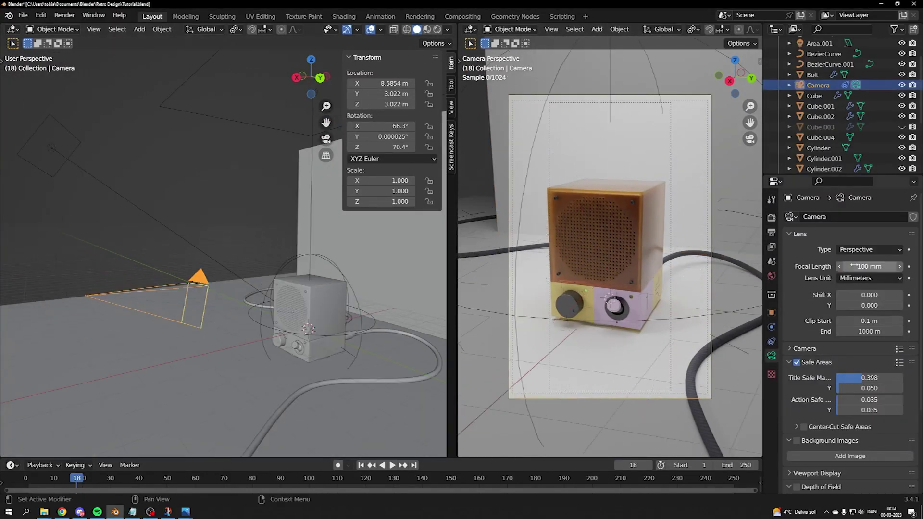
{"action": "type", "text": "100"}
{"action": "key", "text": "Return"}
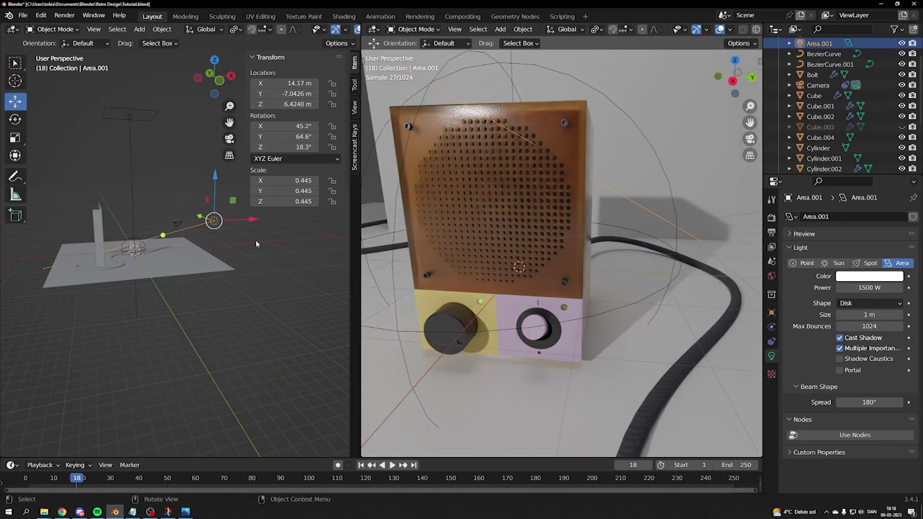
Add a plane at the overhead area light, scale it up by about 5.31 and lower it slightly along Z
{"action": "key", "text": "s"}
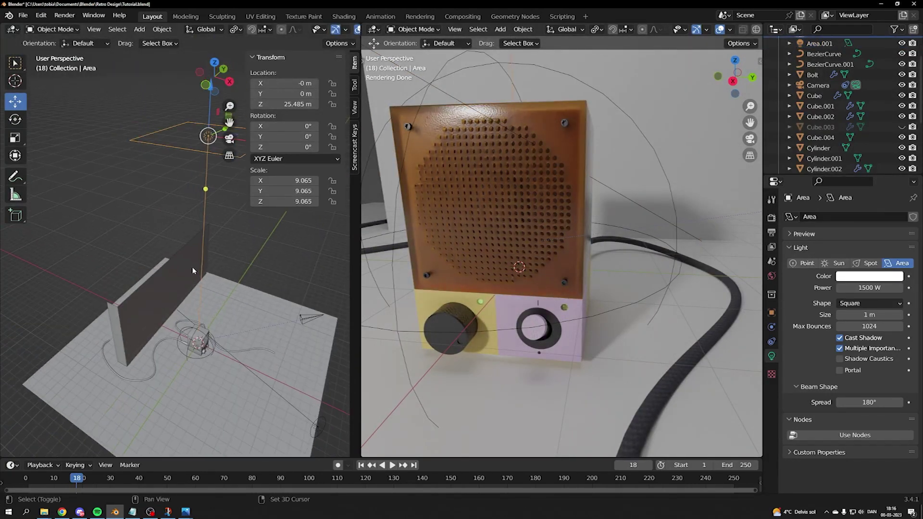
{"action": "key", "text": "shift+s"}
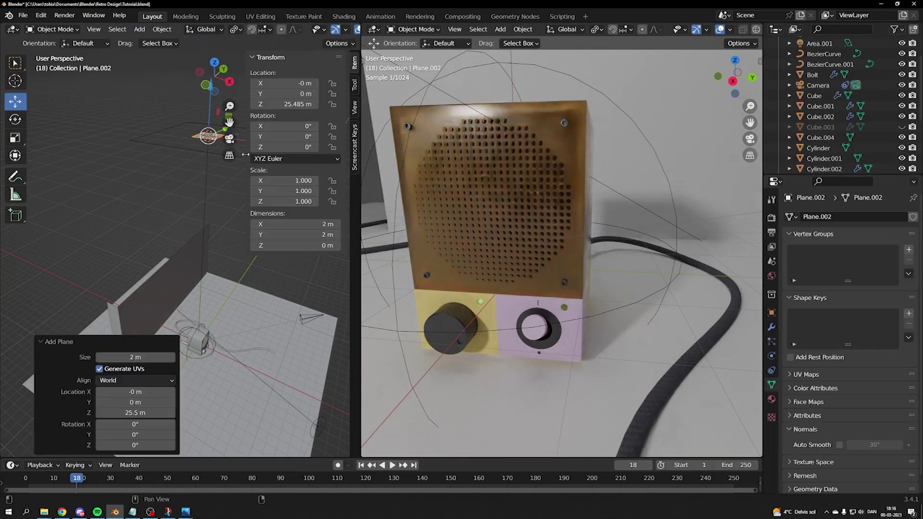
{"action": "key", "text": "s"}
{"action": "left_click", "coordinate": [338, 195]}
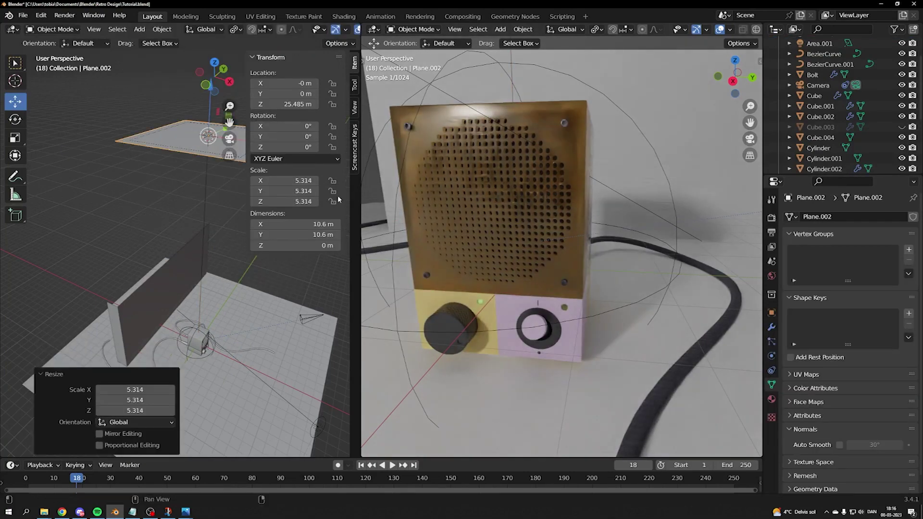
{"action": "scroll", "coordinate": [215, 167], "scroll_direction": "up", "scroll_amount": 3}
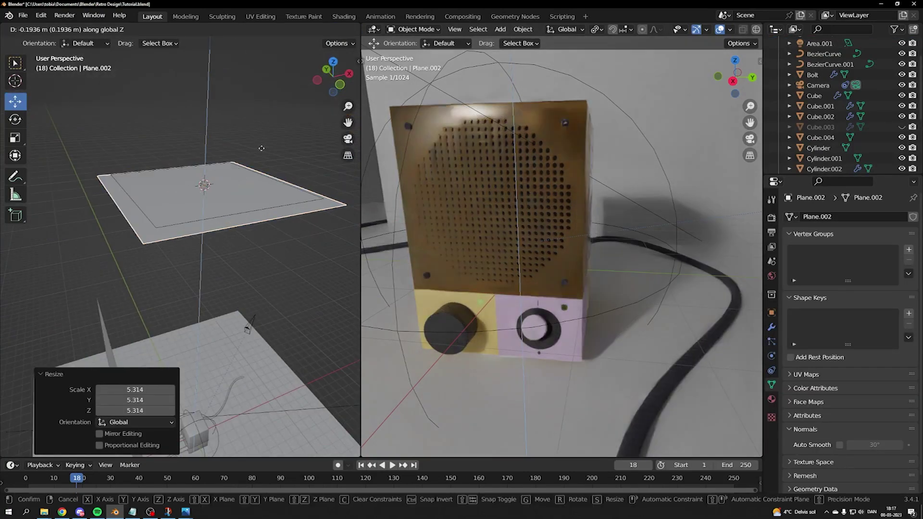
Create a new material on the plane under the overhead light and name it "Lamp C"
{"action": "left_click", "coordinate": [771, 399]}
{"action": "left_click", "coordinate": [846, 261]}
{"action": "double_click", "coordinate": [822, 219]}
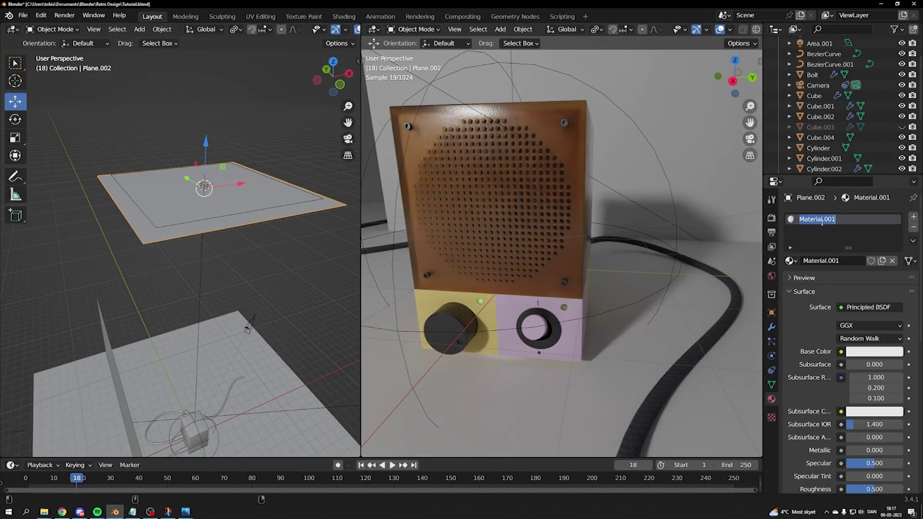
{"action": "type", "text": "Lamp C"}
{"action": "key", "text": "Return"}
Set the transmission of the lamp plane's material to 1.000
{"action": "scroll", "coordinate": [831, 336], "scroll_direction": "down", "scroll_amount": 10}
{"action": "left_click_drag", "start_coordinate": [850, 348], "coordinate": [902, 347]}
{"action": "middle_click_drag", "start_coordinate": [601, 298], "coordinate": [575, 290]}
{"action": "key", "text": "ctrl+z"}
{"action": "left_click_drag", "start_coordinate": [850, 333], "coordinate": [902, 333]}
Scale the lamp plane up by about 1.417 and set its material's roughness to 1.000
{"action": "key", "text": "s"}
{"action": "left_click", "coordinate": [663, 166]}
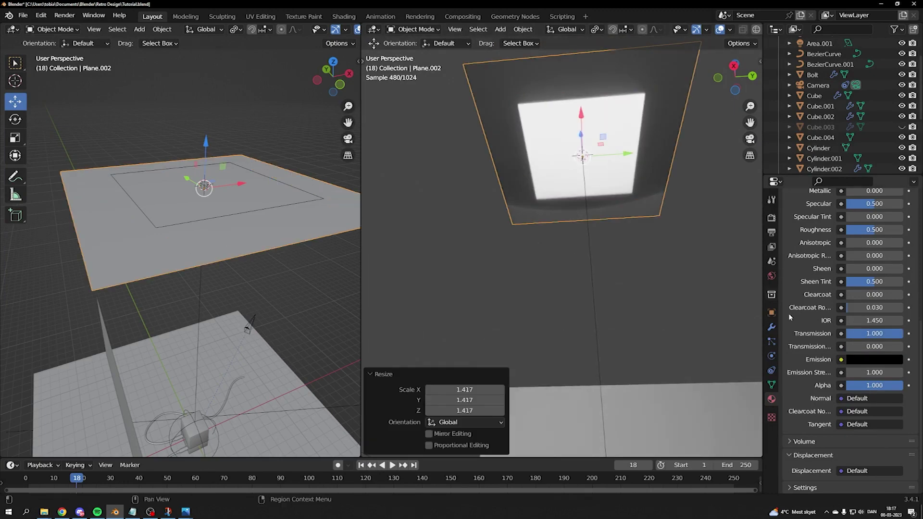
{"action": "scroll", "coordinate": [817, 298], "scroll_direction": "up", "scroll_amount": 2}
{"action": "left_click_drag", "start_coordinate": [875, 258], "coordinate": [847, 258]}
{"action": "middle_click_drag", "start_coordinate": [604, 180], "coordinate": [598, 222]}
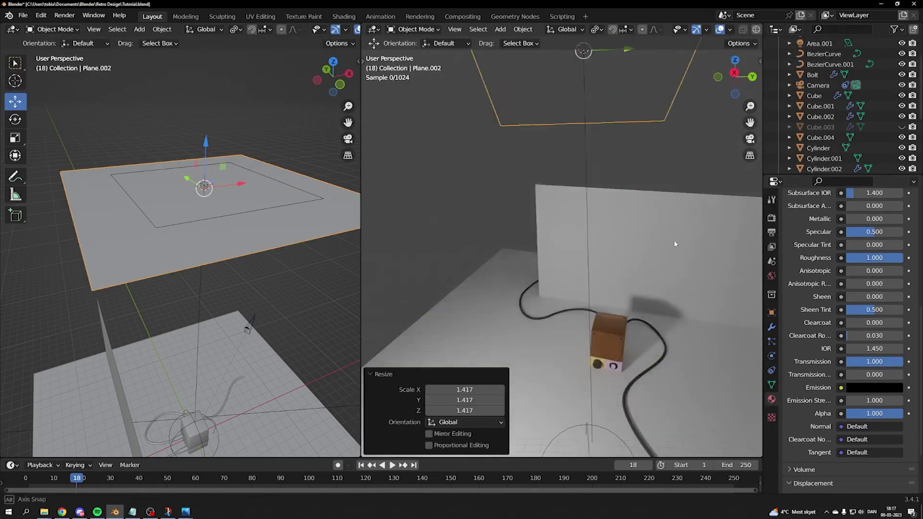
Parent the lamp plane to the overhead area light as an object
{"action": "left_click", "coordinate": [287, 187]}
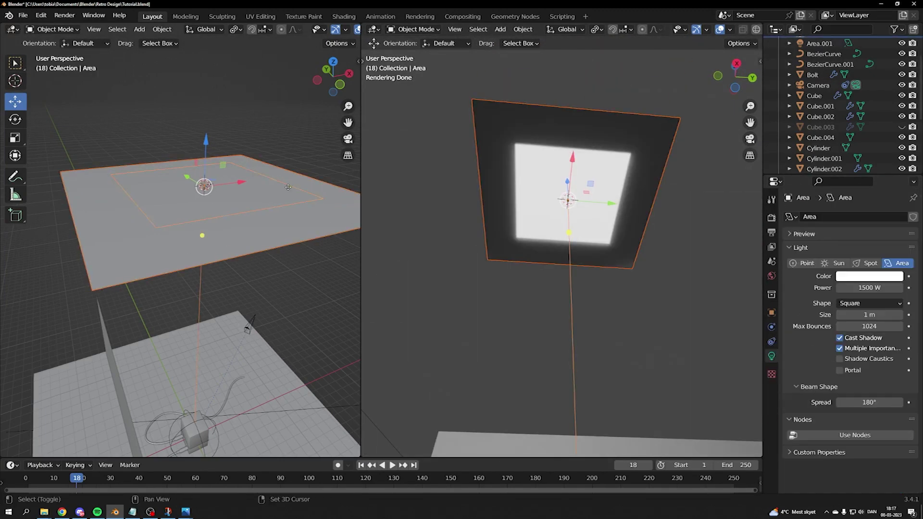
{"action": "middle_click_drag", "start_coordinate": [288, 187], "coordinate": [283, 163]}
{"action": "key", "text": "ctrl+p"}
{"action": "left_click", "coordinate": [283, 163]}
{"action": "key", "text": "r"}
{"action": "key", "text": "ctrl+p"}
{"action": "left_click", "coordinate": [260, 191]}
Rotate the overhead area light together with its plane, and reset its rotation to 0° on all axes
{"action": "key", "text": "r"}
{"action": "left_click", "coordinate": [236, 29]}
{"action": "key", "text": "r"}
{"action": "left_click", "coordinate": [265, 120]}
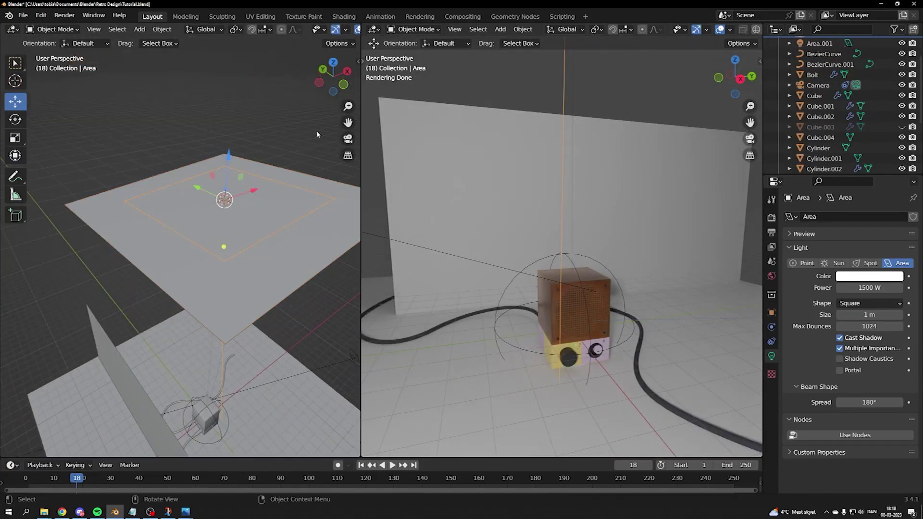
{"action": "key", "text": "n"}
{"action": "left_click_drag", "start_coordinate": [304, 126], "coordinate": [305, 147]}
{"action": "type", "text": "0"}
{"action": "key", "text": "Return"}
Lower the overhead area light with its plane about 6.63 m along Z, and view the result from the camera
{"action": "left_click", "coordinate": [202, 236]}
{"action": "middle_click_drag", "start_coordinate": [202, 236], "coordinate": [165, 191]}
{"action": "key", "text": "KP_1"}
{"action": "middle_click_drag", "start_coordinate": [217, 106], "coordinate": [166, 187]}
{"action": "left_click", "coordinate": [171, 144]}
{"action": "key", "text": "g"}
{"action": "key", "text": "z"}
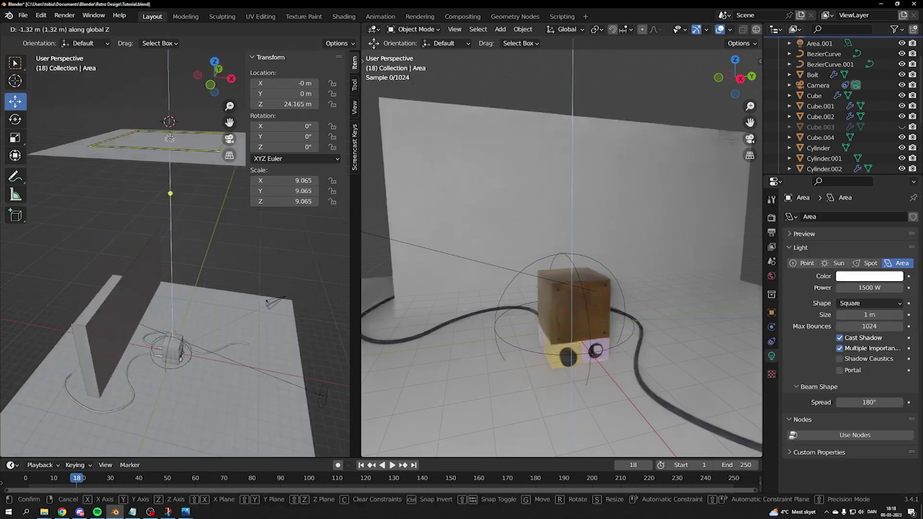
{"action": "left_click", "coordinate": [183, 212]}
{"action": "middle_click_drag", "start_coordinate": [618, 284], "coordinate": [577, 259]}
{"action": "middle_click_drag", "start_coordinate": [178, 192], "coordinate": [173, 166]}
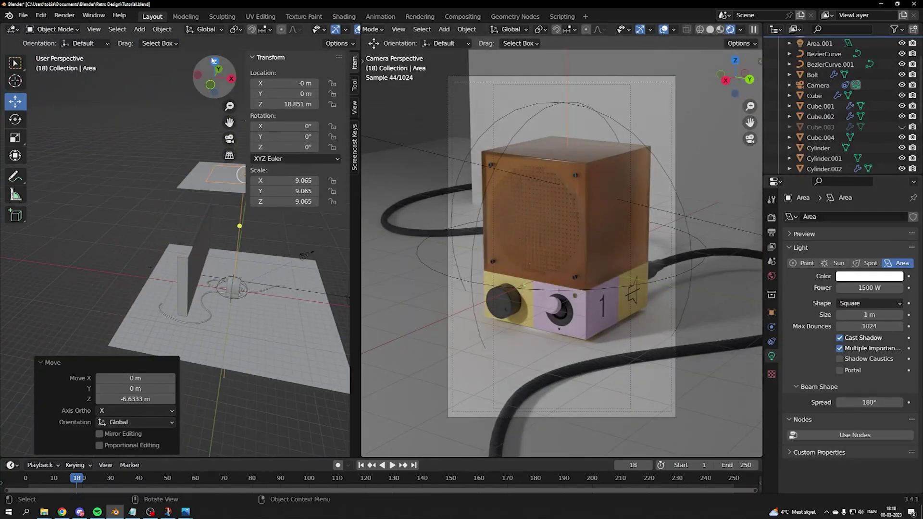
Duplicate the overhead area light with its plane, place the copy beside the original and set its power to 2000 W
{"action": "key", "text": "shift+d"}
{"action": "left_click", "coordinate": [120, 304]}
{"action": "middle_click_drag", "start_coordinate": [119, 303], "coordinate": [96, 230]}
{"action": "left_click", "coordinate": [96, 178]}
{"action": "left_click", "coordinate": [95, 179]}
{"action": "double_click", "coordinate": [875, 288]}
{"action": "type", "text": "2000"}
{"action": "key", "text": "Return"}
Set the power of the original overhead area light to 500 W
{"action": "left_click", "coordinate": [216, 174]}
{"action": "left_click", "coordinate": [224, 167]}
{"action": "double_click", "coordinate": [865, 287]}
{"action": "type", "text": "500"}
{"action": "key", "text": "Return"}
Set the Value of the Hue Saturation Value node in the speaker box's Amber material to 2.5
{"action": "left_click", "coordinate": [191, 243]}
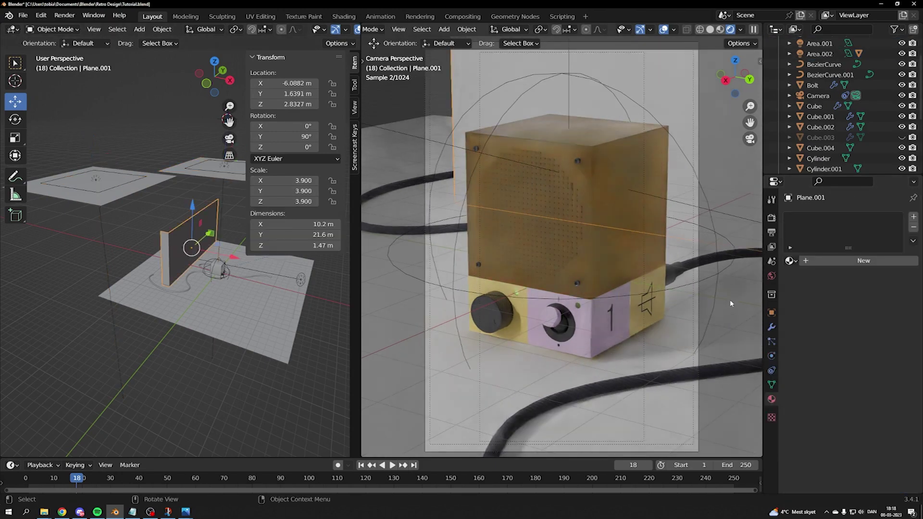
{"action": "left_click", "coordinate": [625, 216]}
{"action": "scroll", "coordinate": [836, 308], "scroll_direction": "down", "scroll_amount": 1}
{"action": "left_click", "coordinate": [343, 16]}
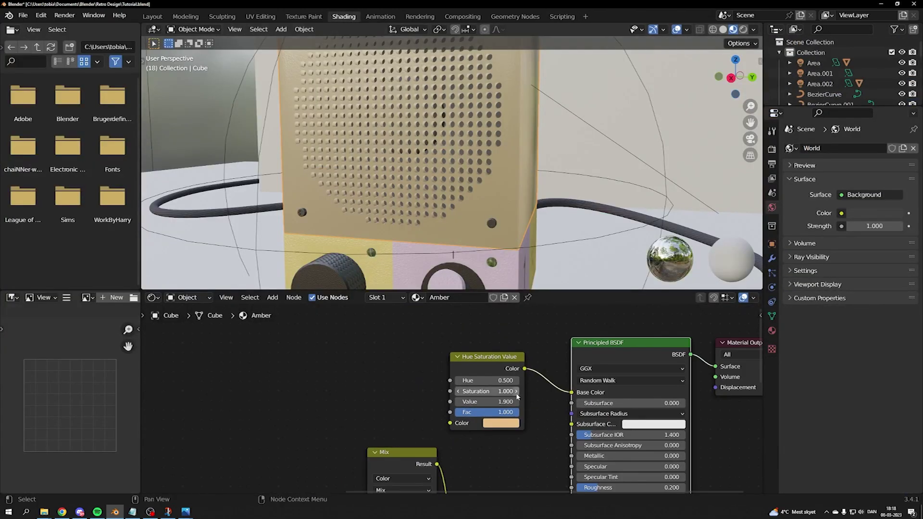
{"action": "key", "text": "Return"}
{"action": "key", "text": "ctrl+Page_Up"}
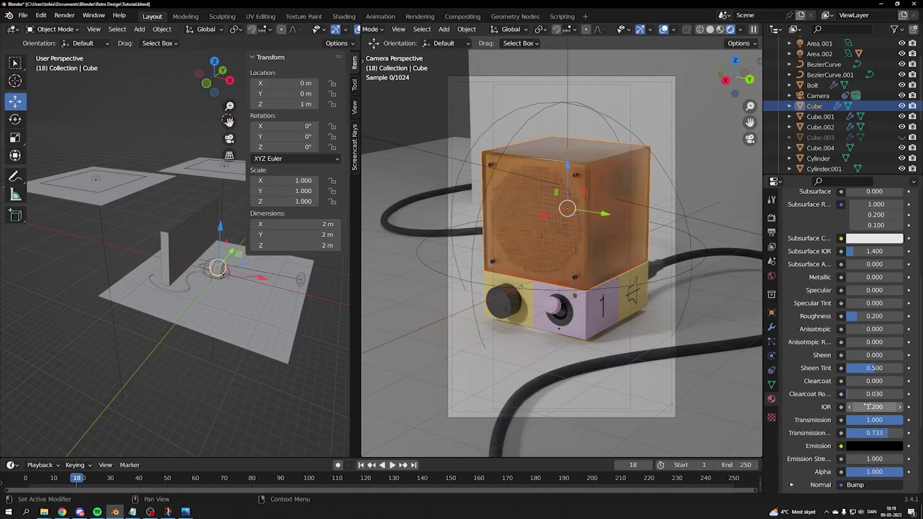
Set the Amber material's roughness to 0.345 and open the Value of its Hue Saturation Value node for editing
{"action": "key", "text": "Return"}
{"action": "scroll", "coordinate": [868, 404], "scroll_direction": "up", "scroll_amount": 6}
{"action": "left_click_drag", "start_coordinate": [868, 405], "coordinate": [877, 405]}
{"action": "left_click", "coordinate": [343, 16]}
{"action": "left_click", "coordinate": [486, 402]}
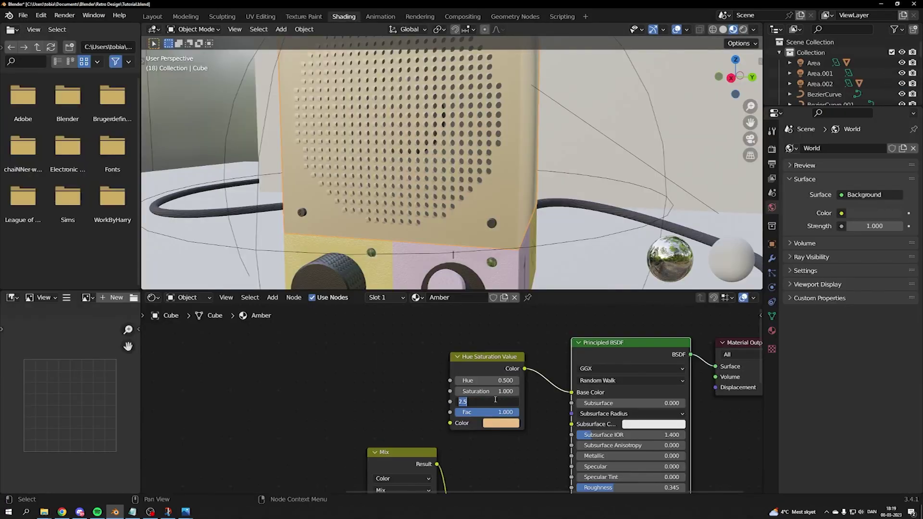
Return to the Layout workspace, select the floor plane and switch the solid-shaded viewport to the Shader Editor
{"action": "left_click", "coordinate": [153, 16]}
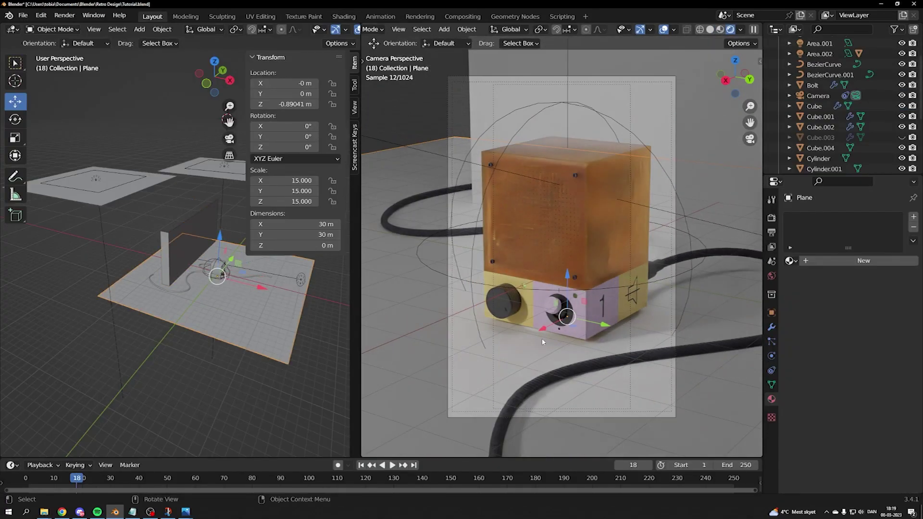
{"action": "left_click", "coordinate": [12, 29]}
{"action": "left_click", "coordinate": [49, 129]}
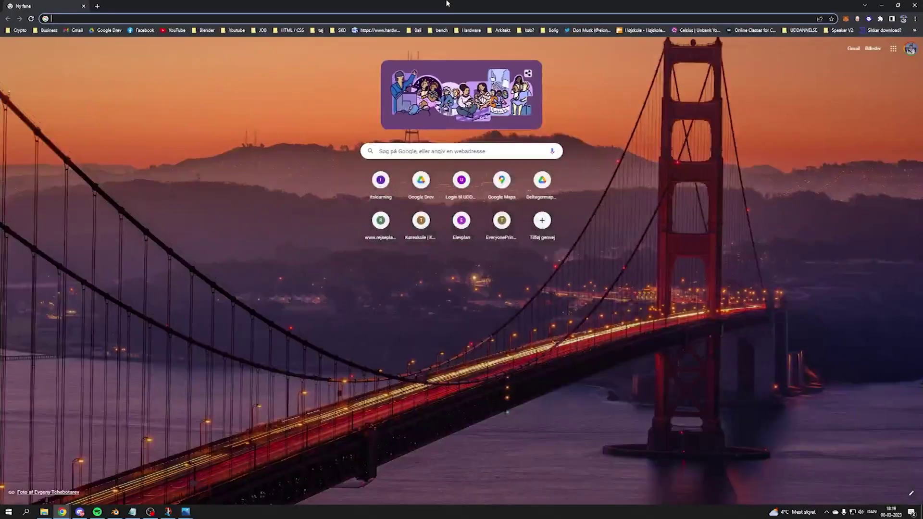
Switch to Chrome, search the web for "abient cg" and open the ambientCG website
{"action": "type", "text": "abient cg"}
{"action": "key", "text": "Return"}
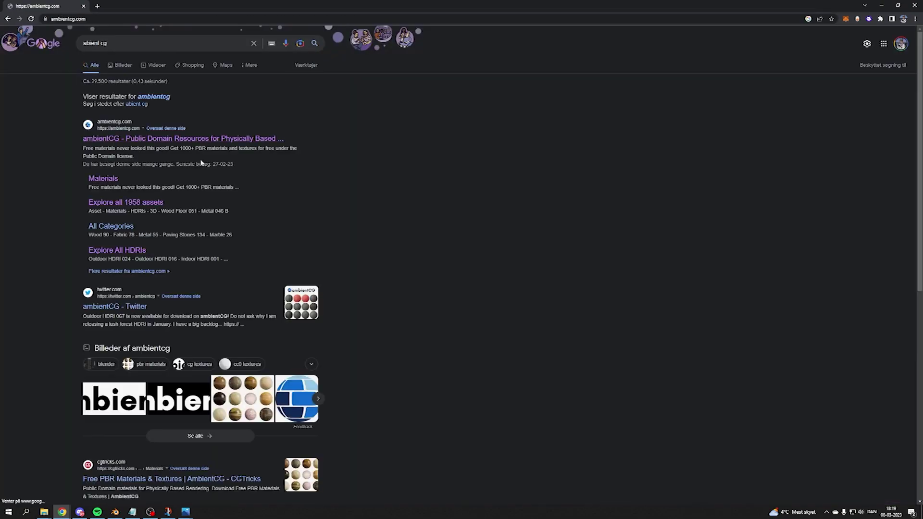
{"action": "scroll", "coordinate": [194, 215], "scroll_direction": "down", "scroll_amount": 5}
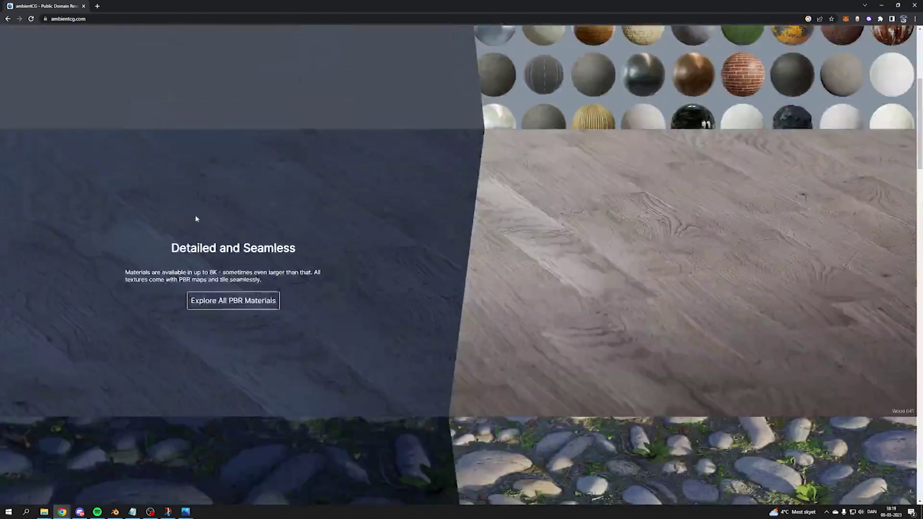
{"action": "scroll", "coordinate": [82, 42], "scroll_direction": "up", "scroll_amount": 5}
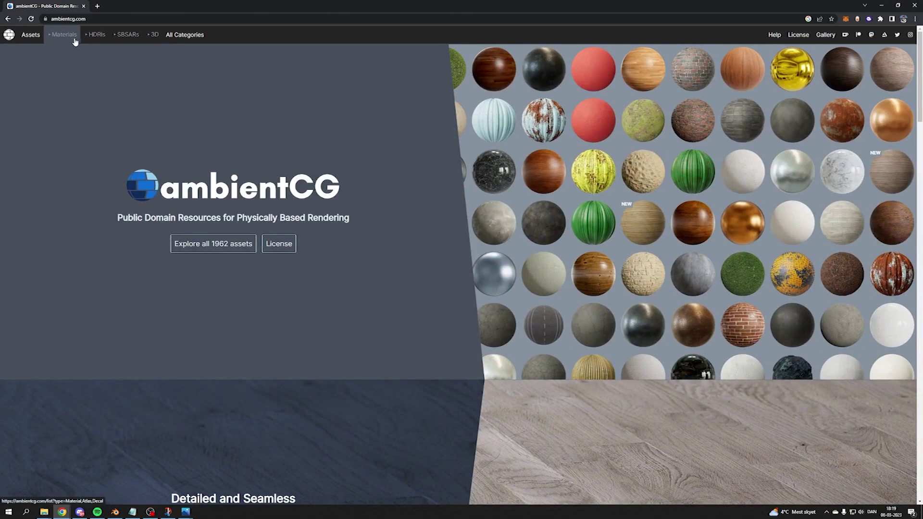
Find the Marble 012 material on ambientCG and open its download page
{"action": "type", "text": "m"}
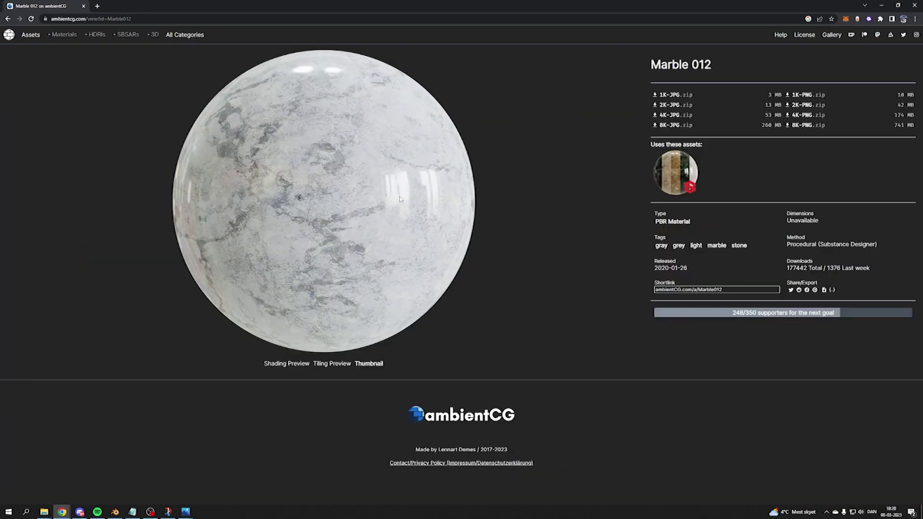
{"action": "key", "text": "alt+Tab"}
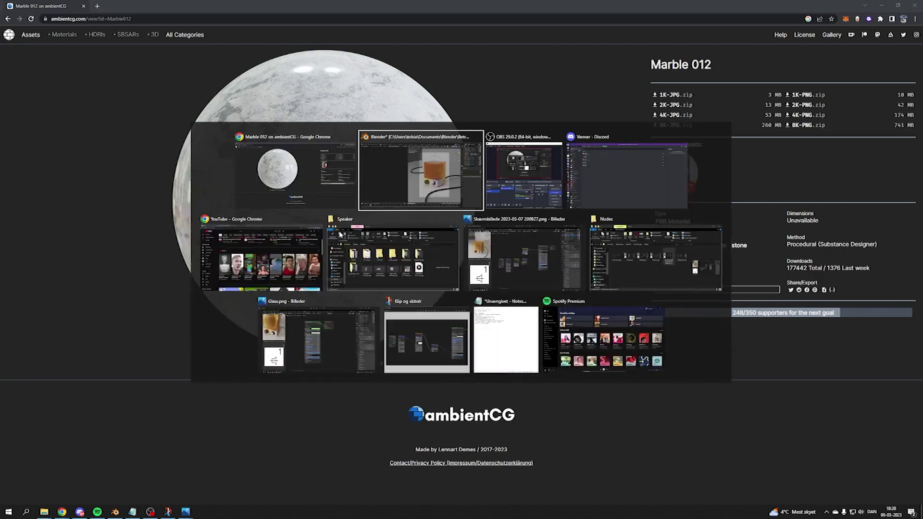
{"action": "key", "text": "alt+Tab"}
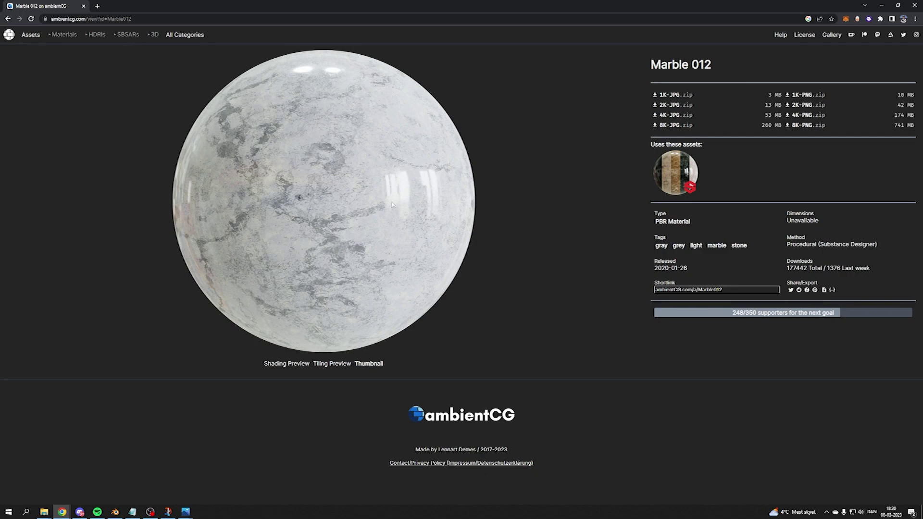
Switch to Blender and create a new material named Floor for the floor plane
{"action": "key", "text": "alt+Tab"}
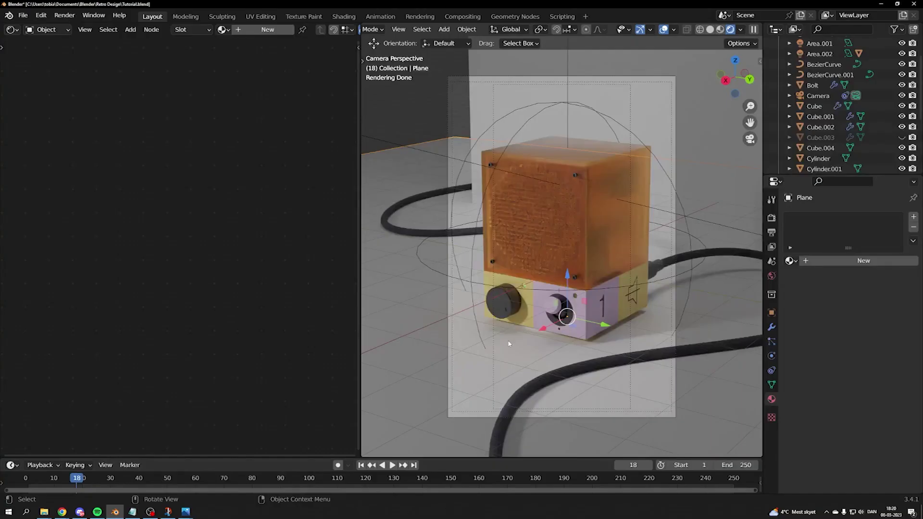
{"action": "left_click", "coordinate": [268, 30]}
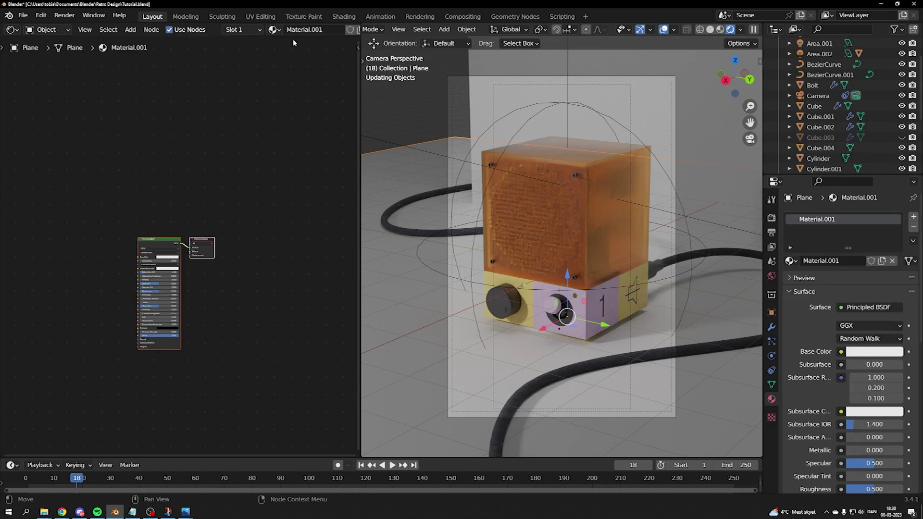
{"action": "double_click", "coordinate": [305, 29]}
{"action": "type", "text": "Floor"}
{"action": "key", "text": "Return"}
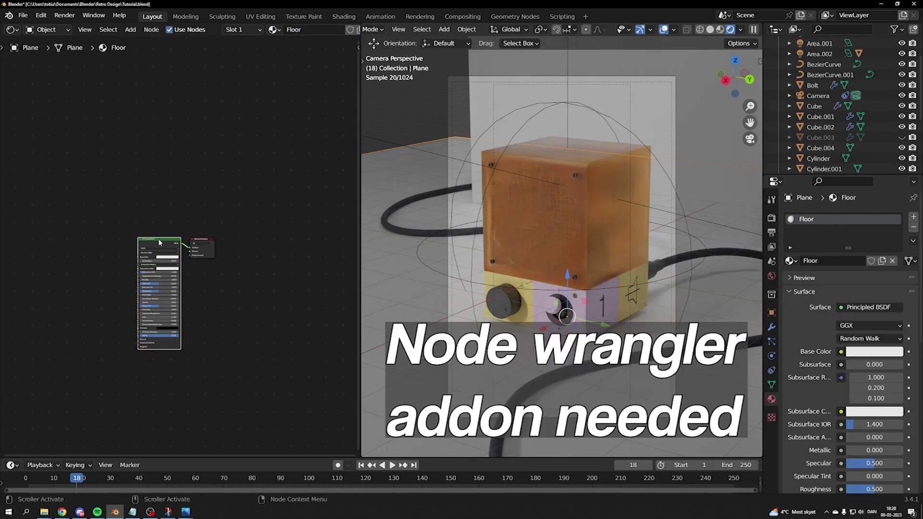
Load the Color, Normal and Roughness images from the Marble012_4K-JPG folder into the Floor material with Node Wrangler's Principled Texture Setup
{"action": "key", "text": "ctrl+shift+t"}
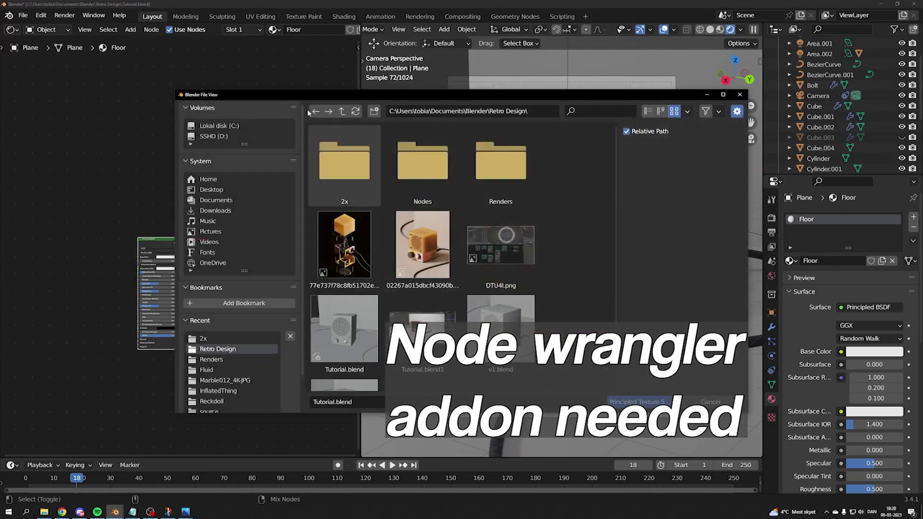
{"action": "left_click", "coordinate": [342, 111]}
{"action": "double_click", "coordinate": [344, 161]}
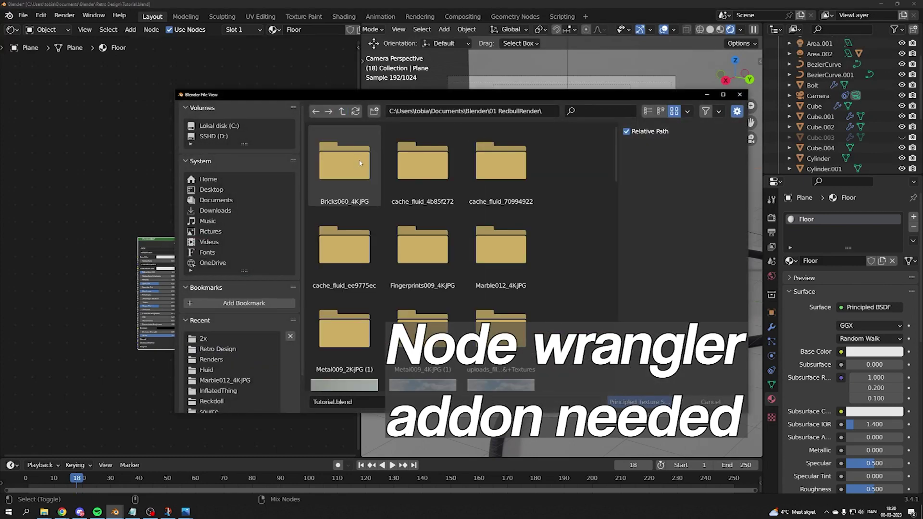
{"action": "left_click", "coordinate": [506, 249]}
{"action": "double_click", "coordinate": [506, 249]}
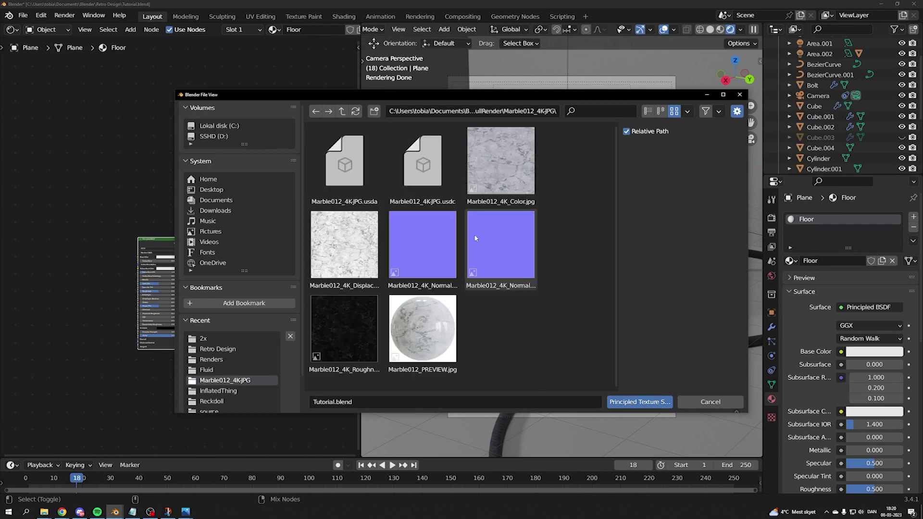
{"action": "left_click", "coordinate": [513, 174]}
{"action": "left_click", "coordinate": [422, 245], "text": "ctrl"}
{"action": "left_click", "coordinate": [345, 329], "text": "ctrl"}
{"action": "left_click", "coordinate": [657, 403]}
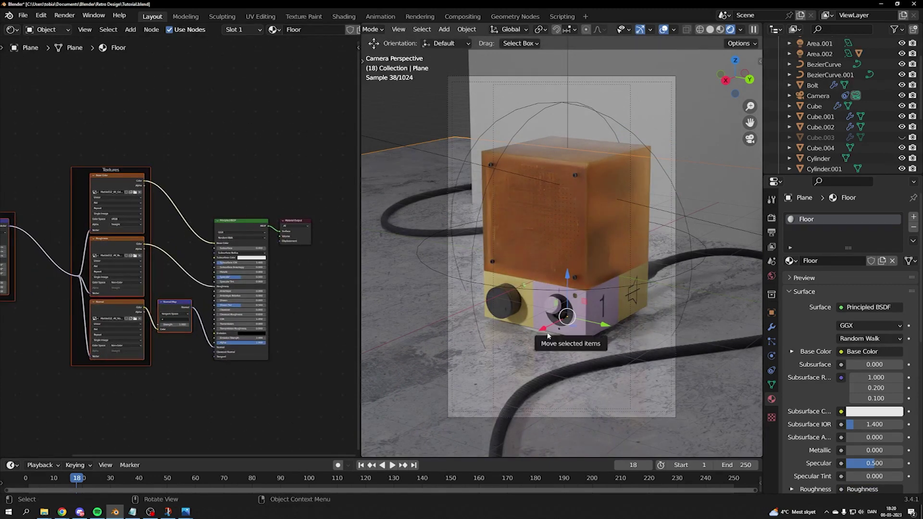
Increase the scale in the Floor material's Mapping node to make the marble pattern finer
{"action": "middle_click_drag", "start_coordinate": [106, 241], "coordinate": [241, 266]}
{"action": "scroll", "coordinate": [158, 255], "scroll_direction": "up", "scroll_amount": 2}
{"action": "scroll", "coordinate": [159, 311], "scroll_direction": "up", "scroll_amount": 3}
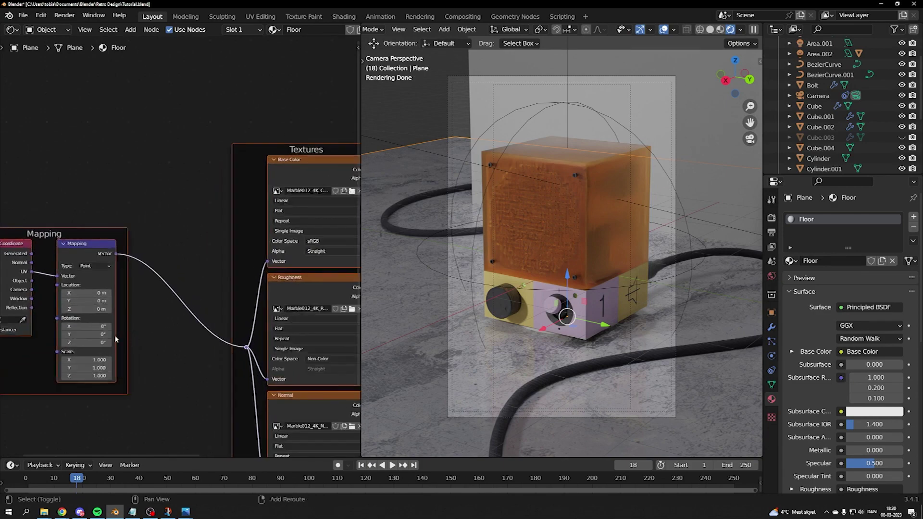
{"action": "middle_click_drag", "start_coordinate": [159, 312], "coordinate": [254, 316]}
{"action": "left_click_drag", "start_coordinate": [195, 326], "coordinate": [194, 341]}
{"action": "type", "text": "-12"}
{"action": "key", "text": "Return"}
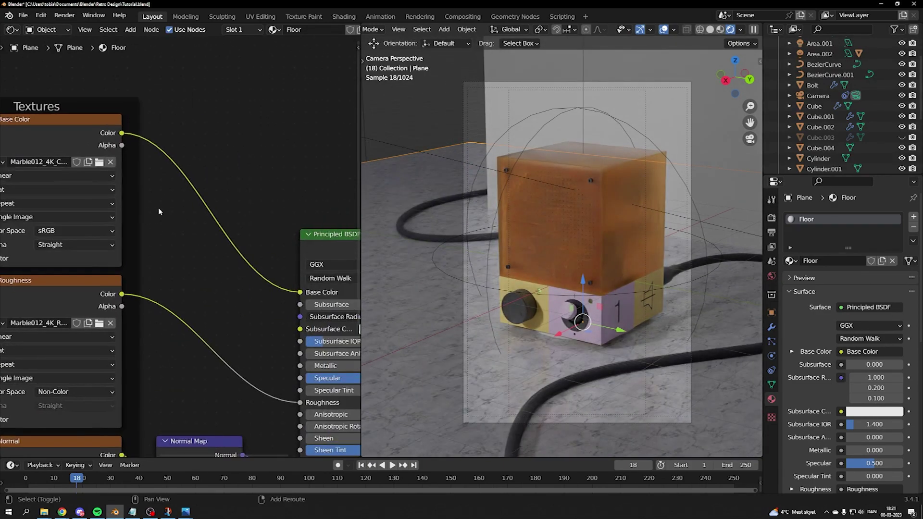
Insert a Map Range node between the floor's Roughness texture and the Principled BSDF, and set its To Min to 0.5
{"action": "scroll", "coordinate": [202, 141], "scroll_direction": "up", "scroll_amount": 2}
{"action": "middle_click_drag", "start_coordinate": [201, 140], "coordinate": [234, 160]}
{"action": "key", "text": "shift+a"}
{"action": "type", "text": "Map"}
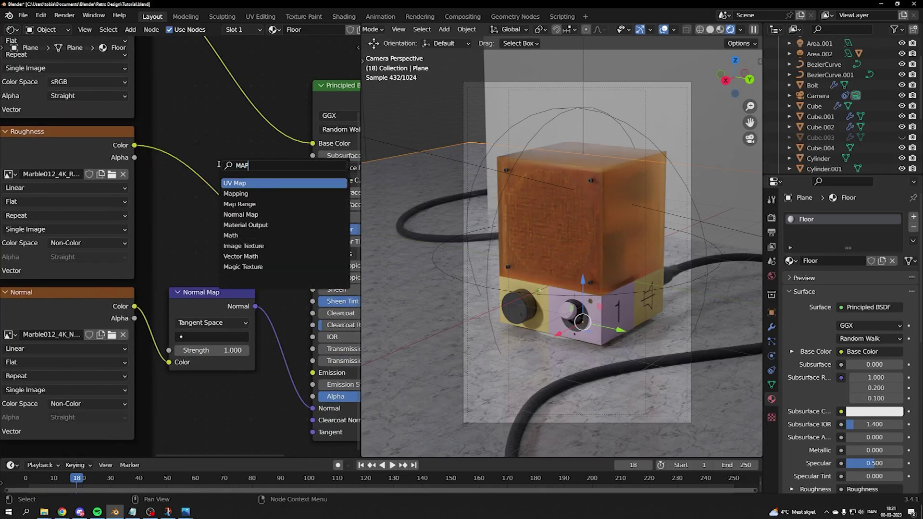
{"action": "key", "text": "Return"}
{"action": "left_click", "coordinate": [260, 201]}
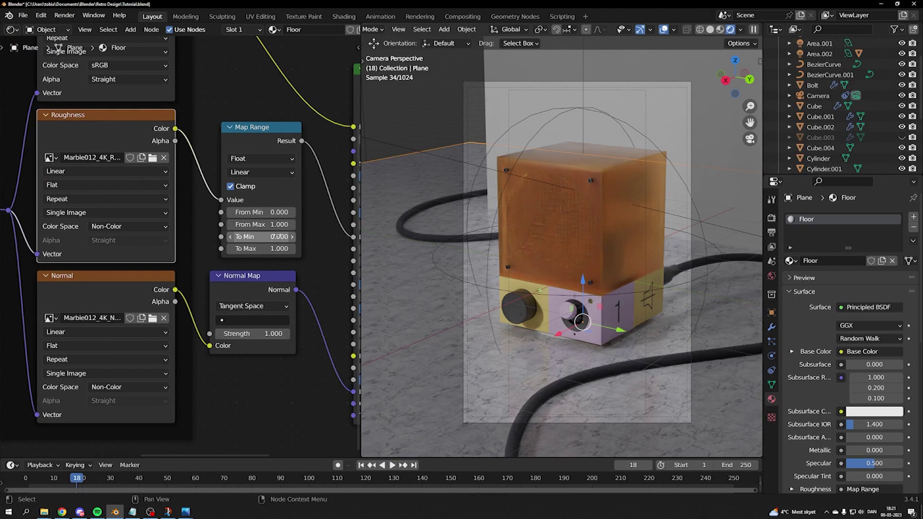
{"action": "scroll", "coordinate": [279, 230], "scroll_direction": "down", "scroll_amount": 2, "text": "ctrl"}
{"action": "left_click", "coordinate": [246, 243]}
{"action": "type", "text": "0.5"}
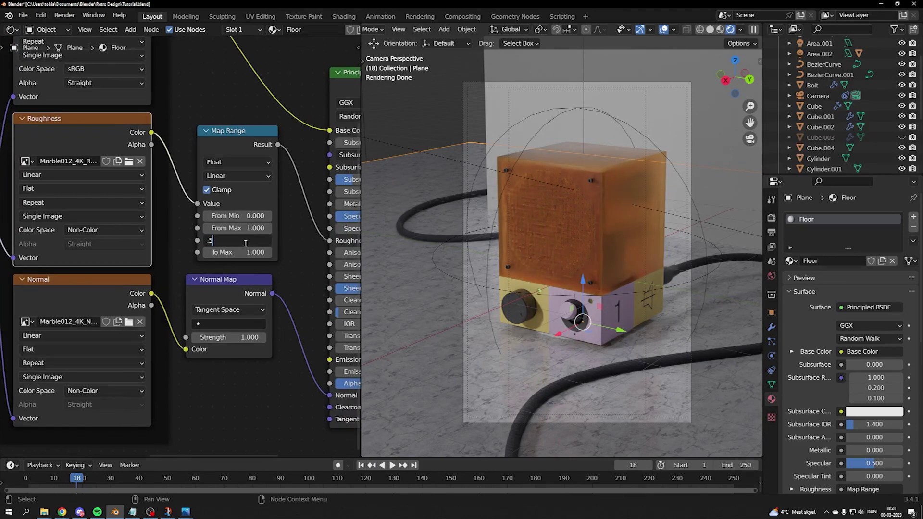
{"action": "key", "text": "Return"}
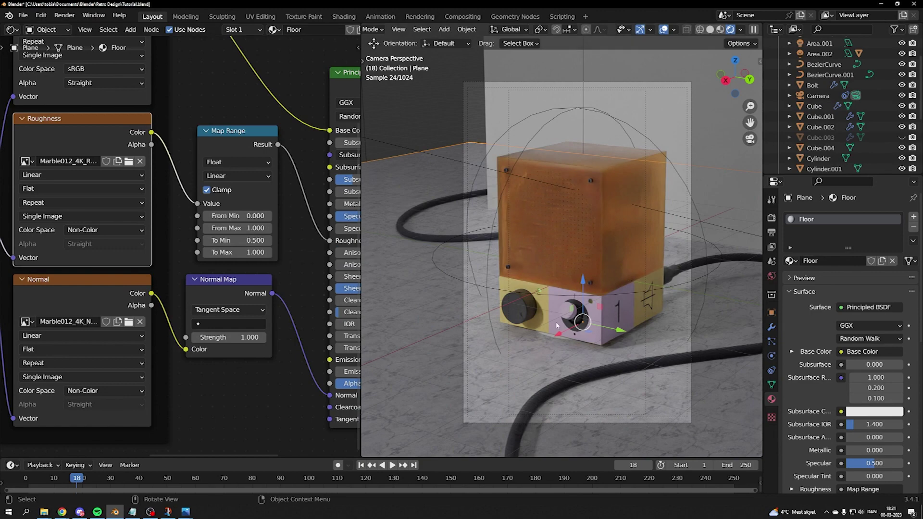
Insert a Hue Saturation Value node between the floor's Base Color texture and the Principled BSDF, and raise its Value to brighten the marble
{"action": "middle_click_drag", "start_coordinate": [185, 79], "coordinate": [185, 189]}
{"action": "key", "text": "shift+a"}
{"action": "left_click", "coordinate": [185, 189]}
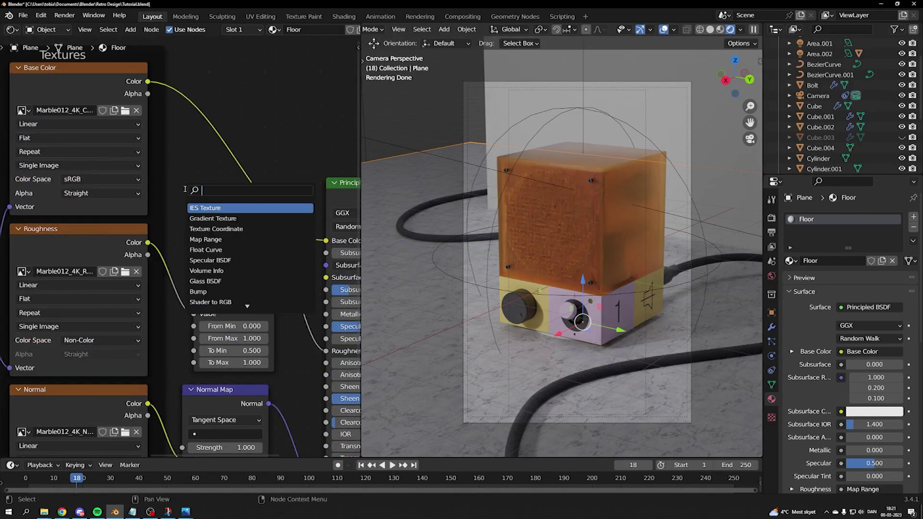
{"action": "type", "text": "hue"}
{"action": "key", "text": "Return"}
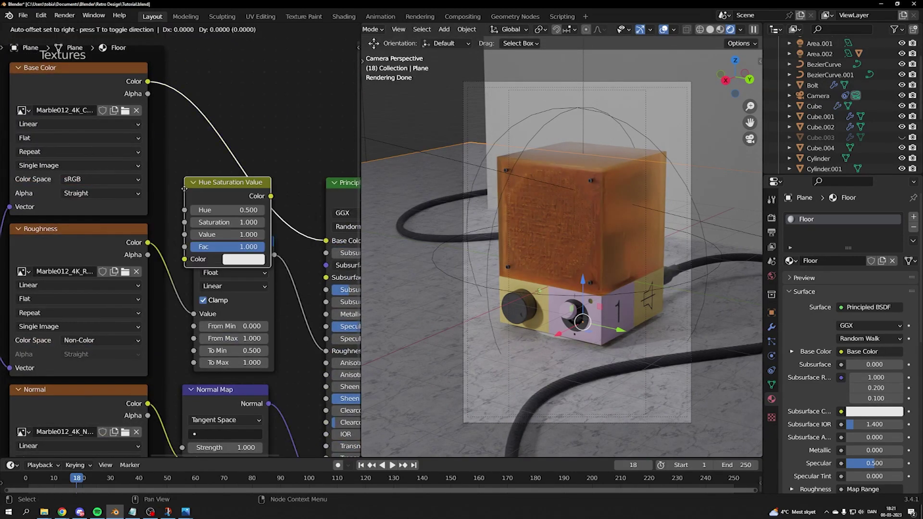
{"action": "left_click", "coordinate": [236, 148]}
{"action": "left_click", "coordinate": [236, 156]}
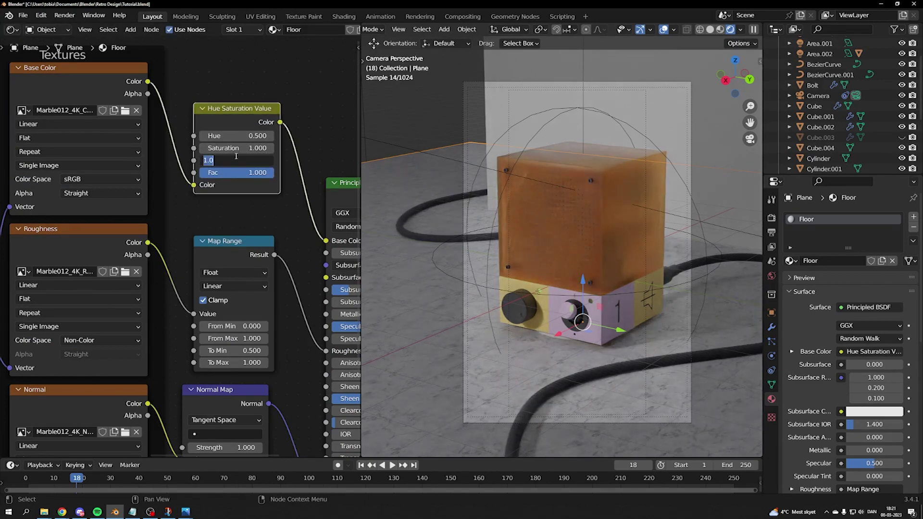
{"action": "key", "text": "Return"}
Insert a ColorRamp between the floor's Base Color texture and the Hue Saturation Value node, and lighten its black stop
{"action": "scroll", "coordinate": [181, 245], "scroll_direction": "up", "scroll_amount": 1}
{"action": "key", "text": "shift+a"}
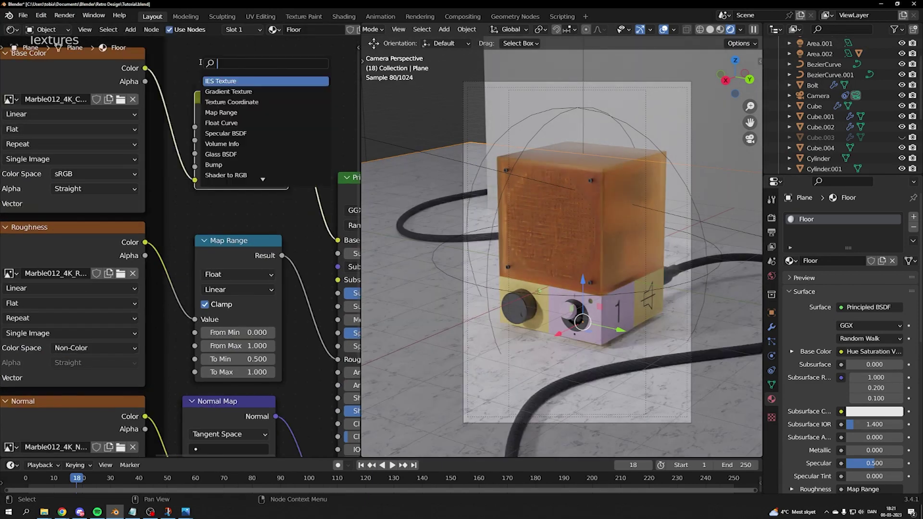
{"action": "type", "text": "color"}
{"action": "key", "text": "Return"}
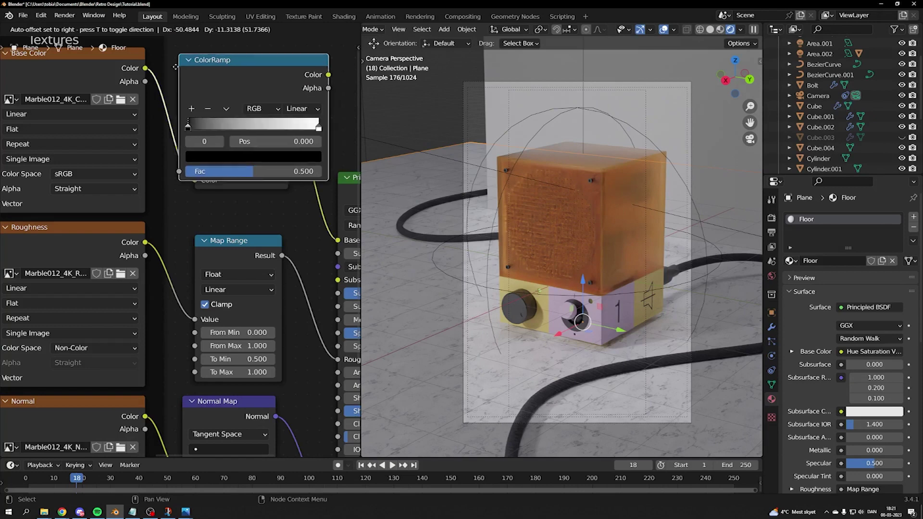
{"action": "left_click", "coordinate": [169, 70]}
{"action": "scroll", "coordinate": [598, 307], "scroll_direction": "up", "scroll_amount": 4}
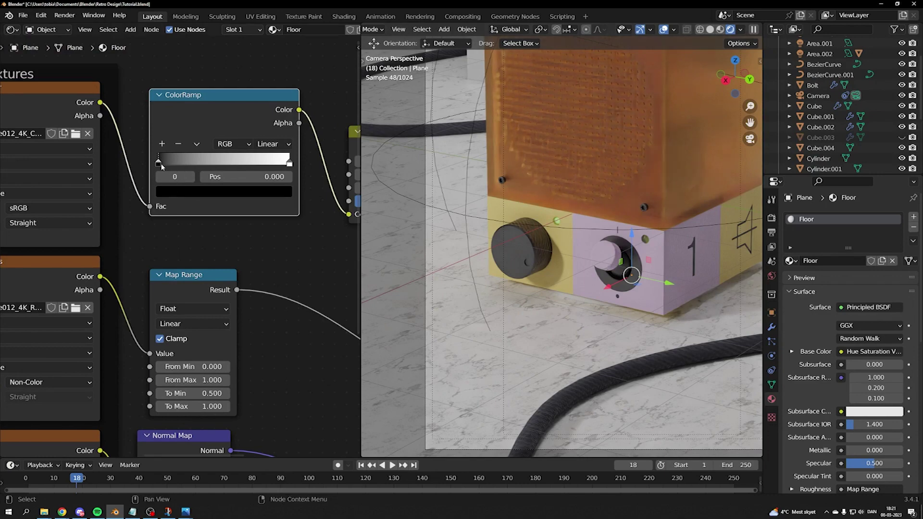
{"action": "left_click", "coordinate": [202, 191]}
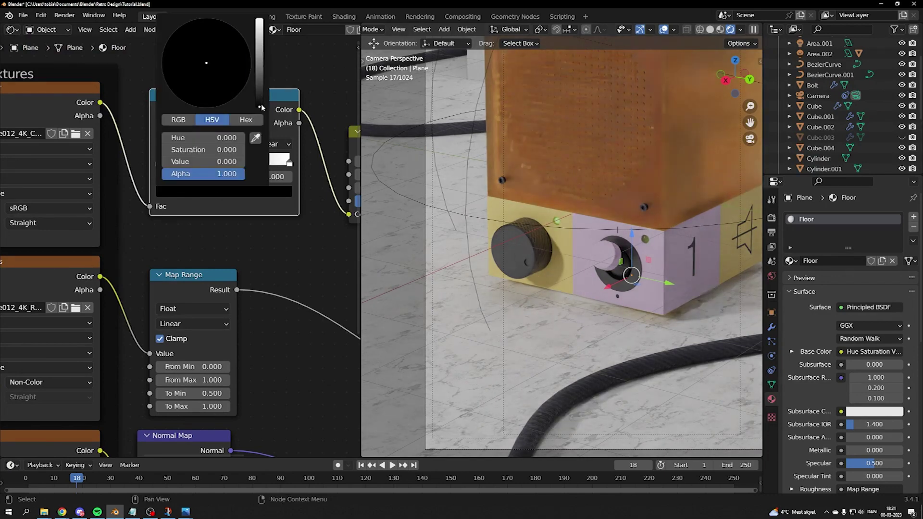
{"action": "left_click_drag", "start_coordinate": [262, 106], "coordinate": [260, 77]}
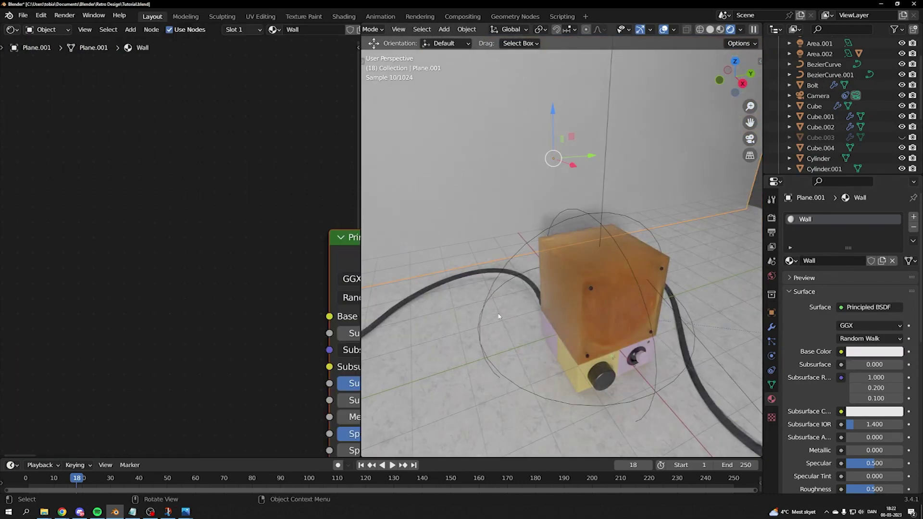
Add a Noise Texture node and a Bump node to the Wall material
{"action": "scroll", "coordinate": [152, 294], "scroll_direction": "down", "scroll_amount": 6}
{"action": "key", "text": "shift+a"}
{"action": "left_click", "coordinate": [197, 203]}
{"action": "type", "text": "noise"}
{"action": "key", "text": "Return"}
{"action": "left_click", "coordinate": [103, 310]}
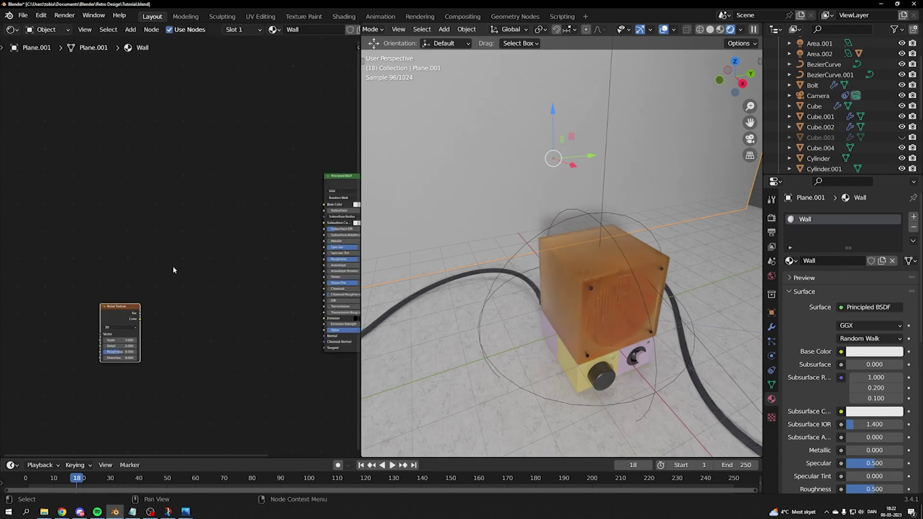
{"action": "key", "text": "shift+a"}
{"action": "left_click", "coordinate": [196, 248]}
{"action": "type", "text": "bu"}
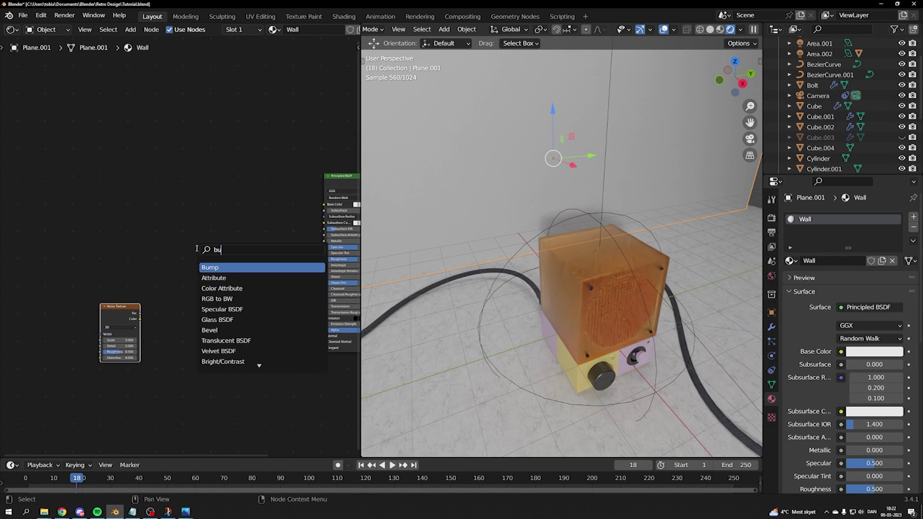
{"action": "key", "text": "Return"}
{"action": "left_click", "coordinate": [213, 349]}
Connect the Noise Texture's Fac to the Bump's Height and the Bump's Normal to the Principled BSDF's Normal
{"action": "scroll", "coordinate": [180, 274], "scroll_direction": "up", "scroll_amount": 2}
{"action": "middle_click_drag", "start_coordinate": [127, 338], "coordinate": [115, 234]}
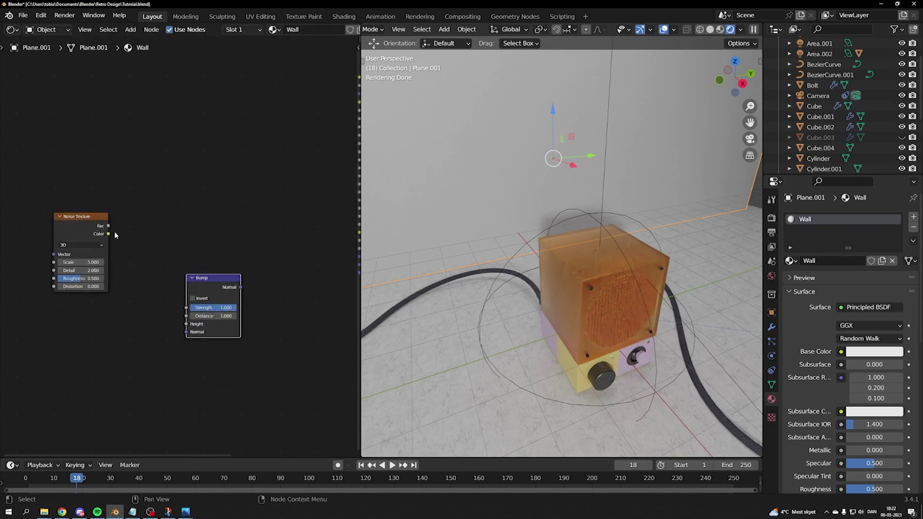
{"action": "left_click_drag", "start_coordinate": [110, 231], "coordinate": [190, 323]}
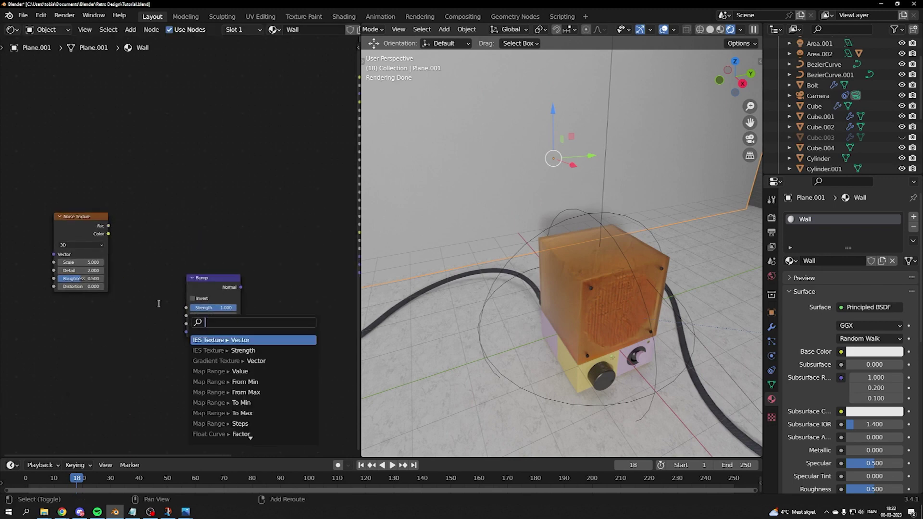
{"action": "key", "text": "Escape"}
{"action": "left_click_drag", "start_coordinate": [108, 234], "coordinate": [186, 323]}
{"action": "middle_click_drag", "start_coordinate": [269, 287], "coordinate": [93, 298]}
{"action": "left_click_drag", "start_coordinate": [92, 296], "coordinate": [205, 269]}
{"action": "key", "text": "Escape"}
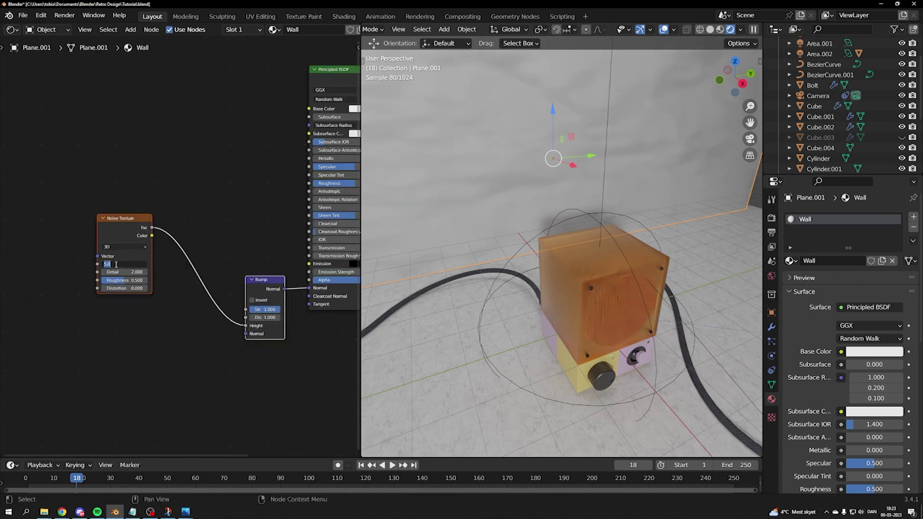
Set the scale of the wall's Noise Texture to 75
{"action": "left_click", "coordinate": [112, 264]}
{"action": "type", "text": "75"}
{"action": "key", "text": "Return"}
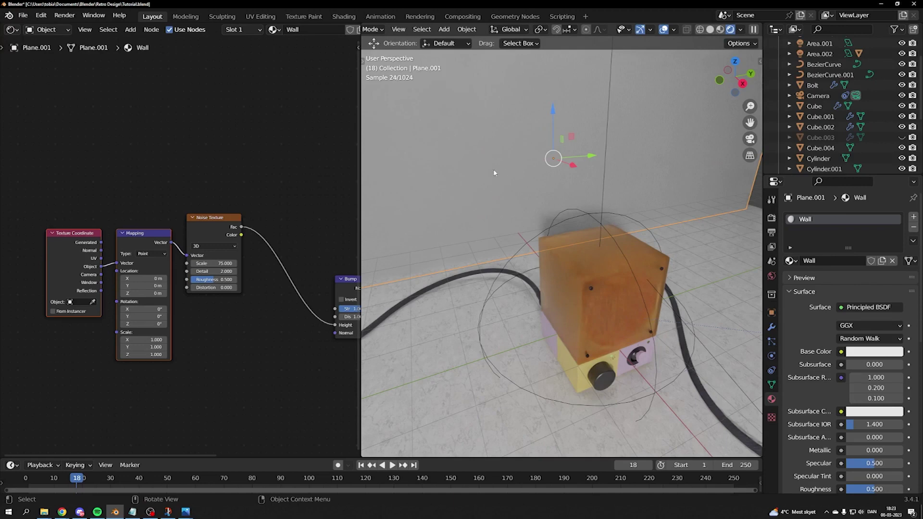
{"action": "scroll", "coordinate": [546, 234], "scroll_direction": "up", "scroll_amount": 4}
{"action": "scroll", "coordinate": [546, 234], "scroll_direction": "down", "scroll_amount": 4}
{"action": "scroll", "coordinate": [177, 330], "scroll_direction": "down", "scroll_amount": 2}
{"action": "double_click", "coordinate": [188, 244]}
{"action": "type", "text": "25"}
{"action": "key", "text": "Return"}
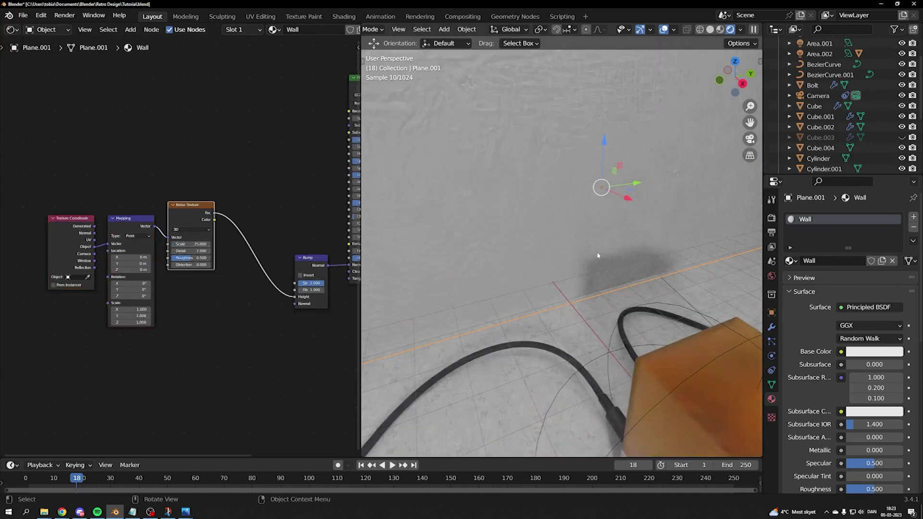
Set the strength of the wall's Bump node to 0.1
{"action": "scroll", "coordinate": [587, 262], "scroll_direction": "up", "scroll_amount": 1}
{"action": "scroll", "coordinate": [303, 305], "scroll_direction": "up", "scroll_amount": 4}
{"action": "middle_click_drag", "start_coordinate": [303, 305], "coordinate": [180, 266]}
{"action": "double_click", "coordinate": [219, 300]}
{"action": "type", "text": "0.1"}
{"action": "key", "text": "Return"}
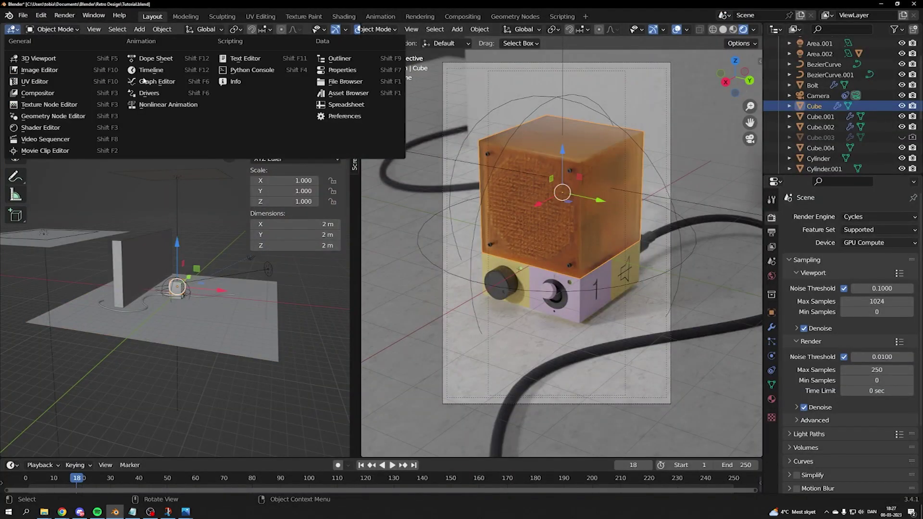
View the Amber material's nodes in the Shader Editor and return that area to the 3D Viewport
{"action": "left_click", "coordinate": [51, 134]}
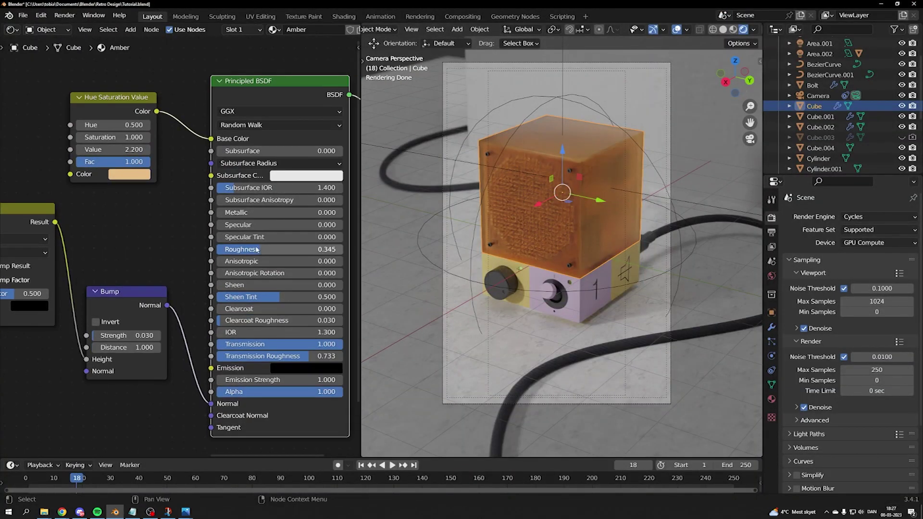
{"action": "key", "text": "shift+F5"}
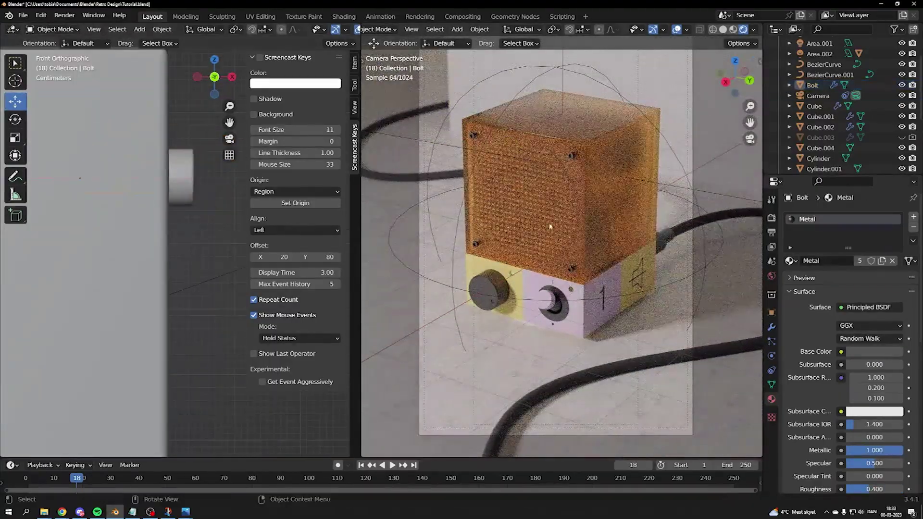
Save the Blender file and examine the speaker, knobs and floor in the rendered image up close
{"action": "key", "text": "ctrl+s"}
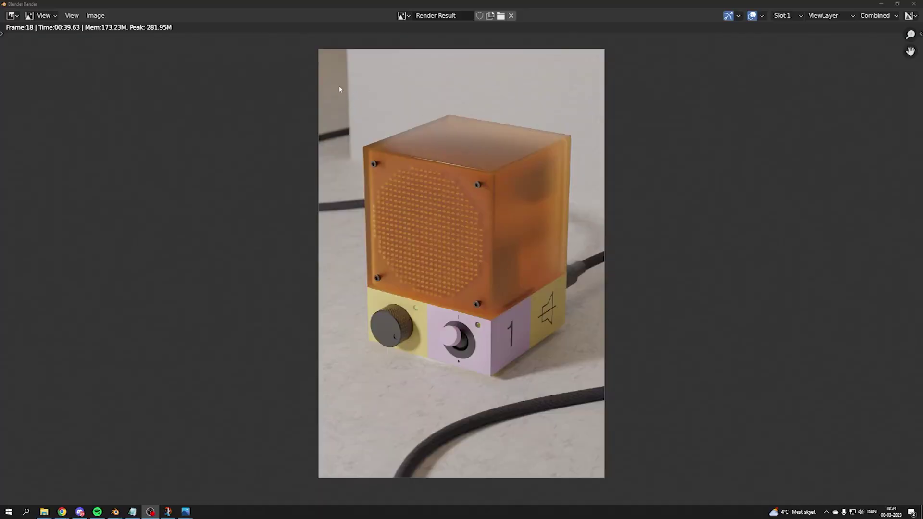
{"action": "scroll", "coordinate": [530, 270], "scroll_direction": "down", "scroll_amount": 1}
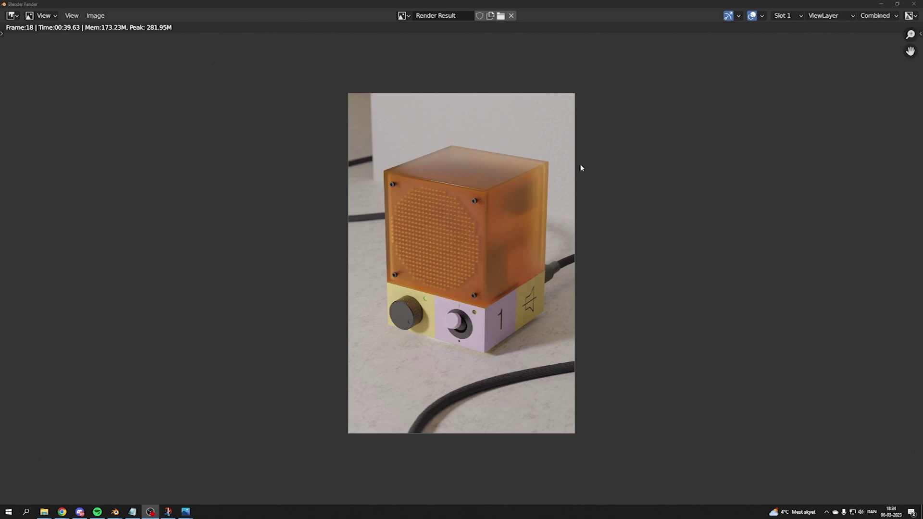
{"action": "scroll", "coordinate": [485, 288], "scroll_direction": "up", "scroll_amount": 5}
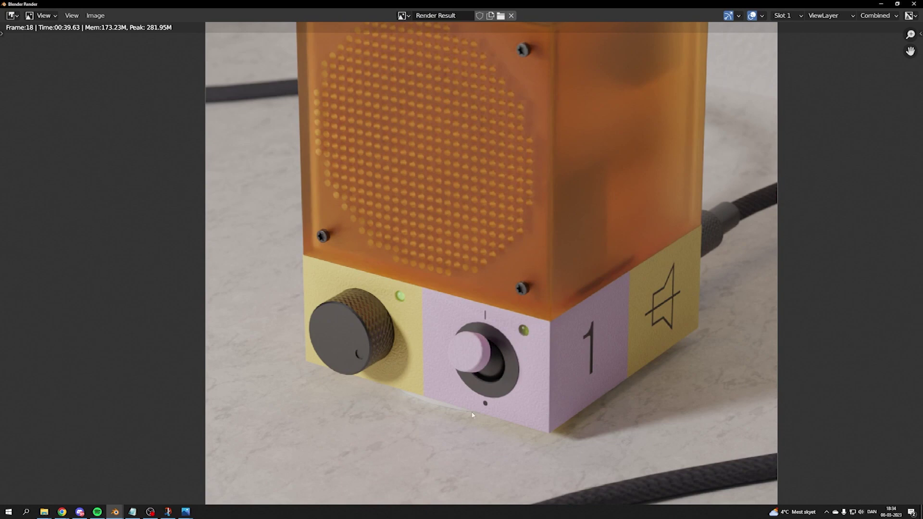
{"action": "scroll", "coordinate": [482, 281], "scroll_direction": "down", "scroll_amount": 5}
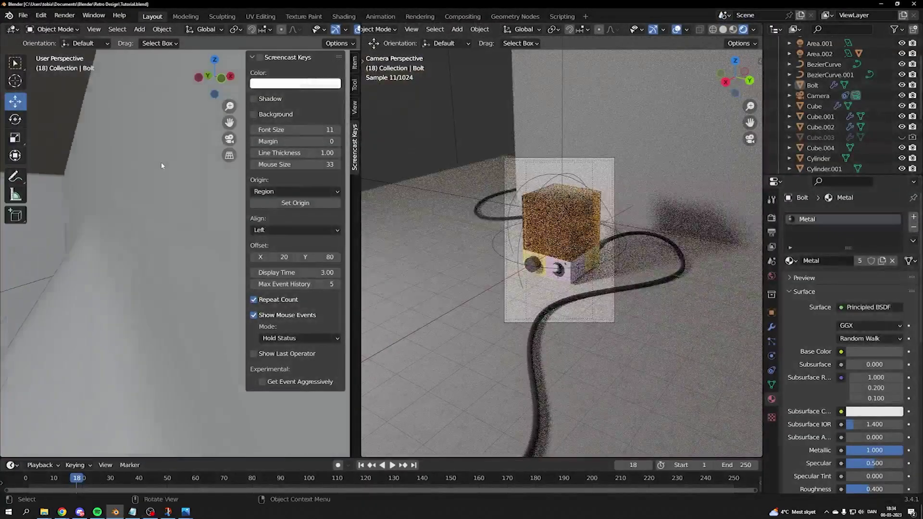
Scale the square area light that hangs above the speaker
{"action": "middle_click_drag", "start_coordinate": [165, 168], "coordinate": [127, 197]}
{"action": "scroll", "coordinate": [149, 222], "scroll_direction": "down", "scroll_amount": 6}
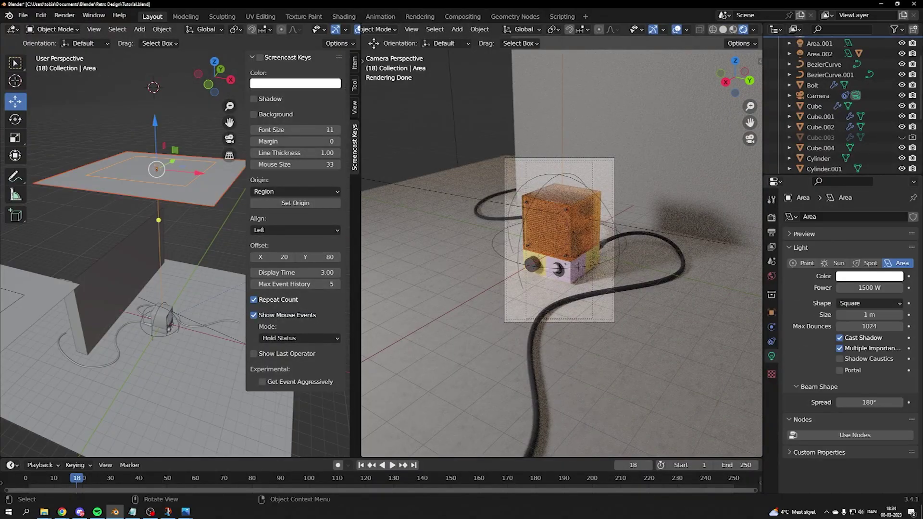
{"action": "key", "text": "s"}
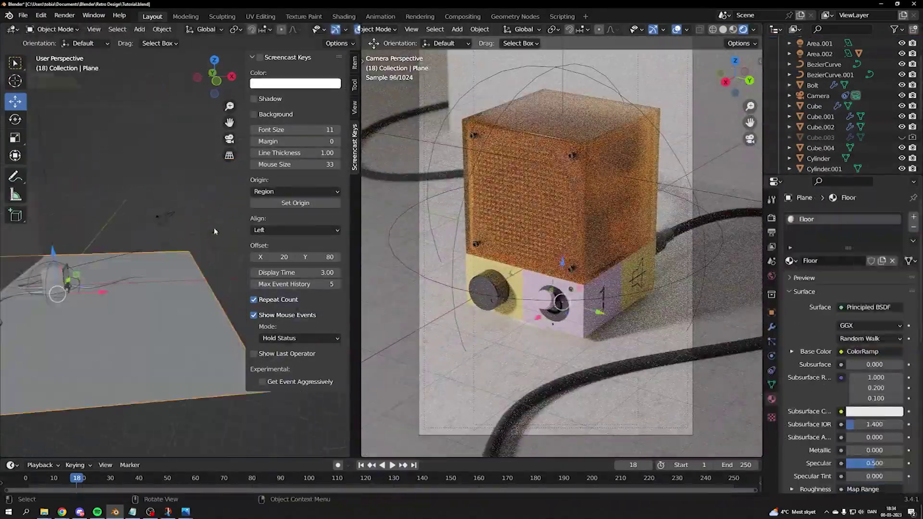
Assign the existing Wall material to the cylinder beneath the speaker base
{"action": "key", "text": "r"}
{"action": "left_click", "coordinate": [86, 325]}
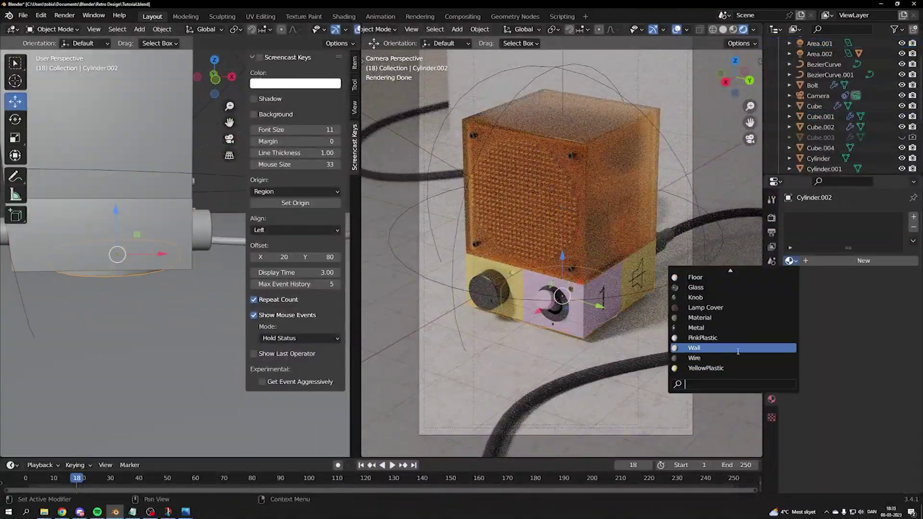
{"action": "left_click", "coordinate": [702, 348]}
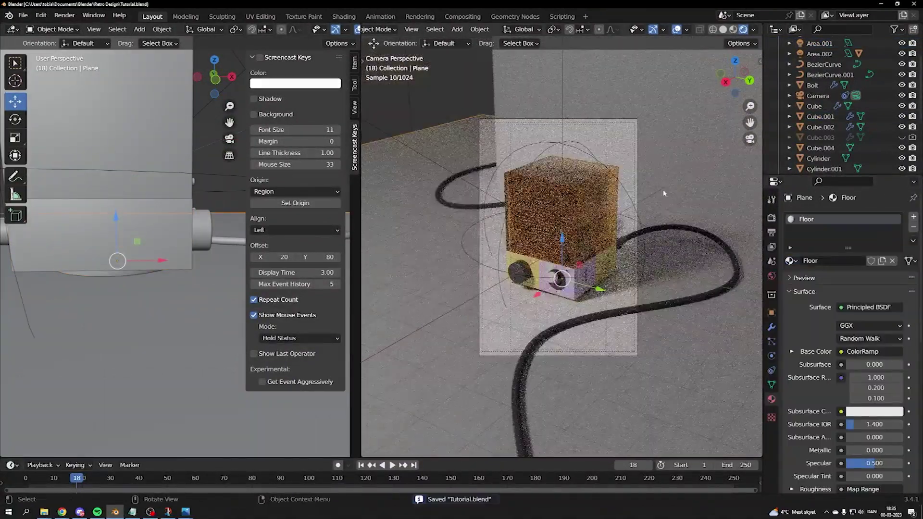
Show the Render Result in an Image Editor beside the compositing nodes and render with the Ambient Occlusion pass enabled
{"action": "left_click", "coordinate": [771, 176]}
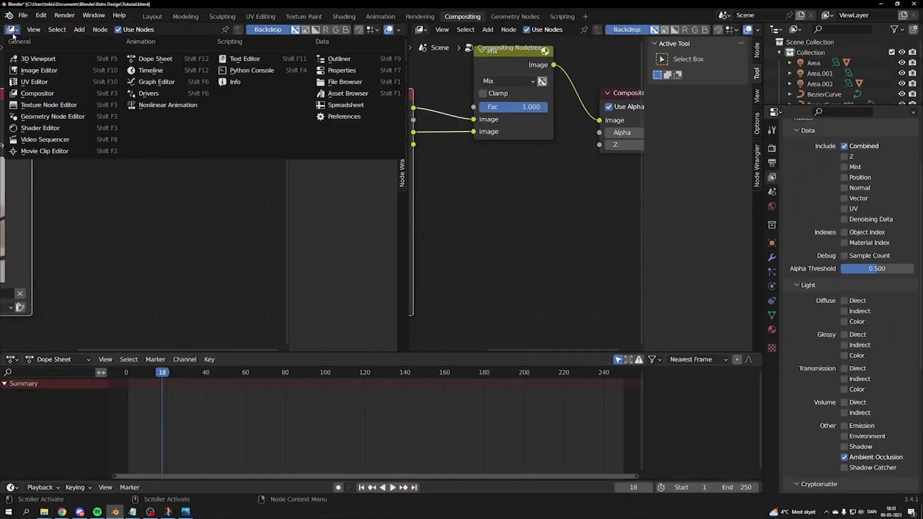
{"action": "left_click", "coordinate": [43, 62]}
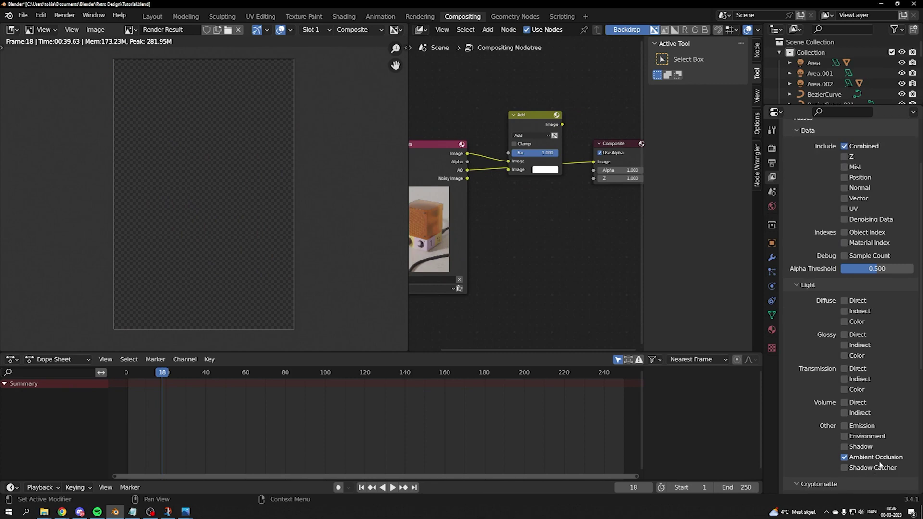
{"action": "key", "text": "F12"}
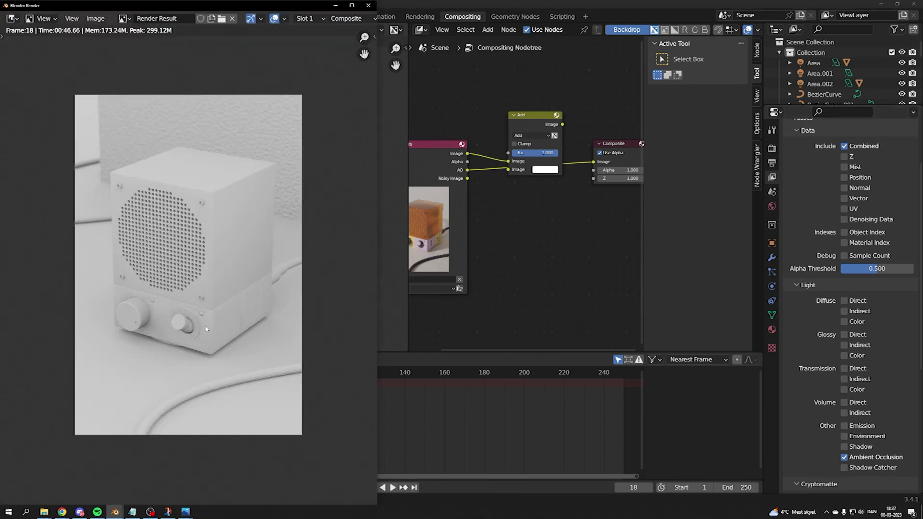
Set the mix node's blend mode to Multiply to combine the AO pass with the rendered image
{"action": "left_click", "coordinate": [532, 135]}
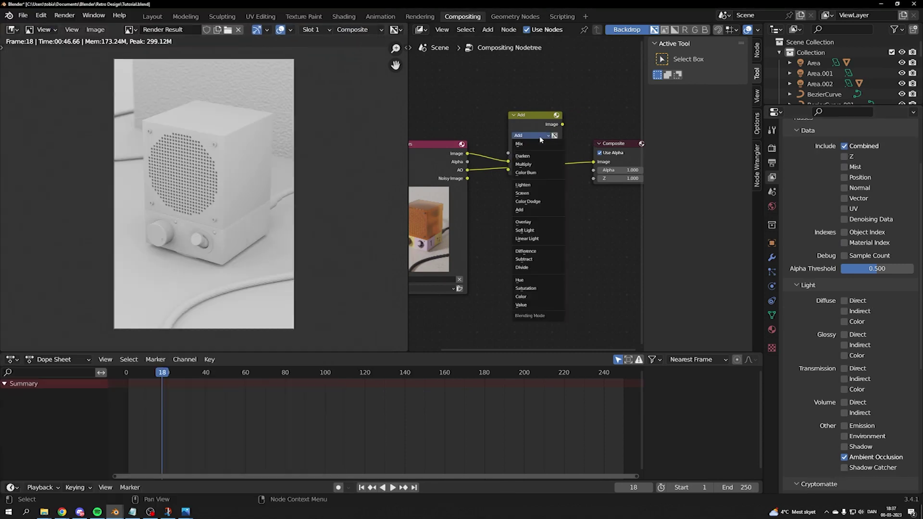
{"action": "left_click", "coordinate": [538, 164]}
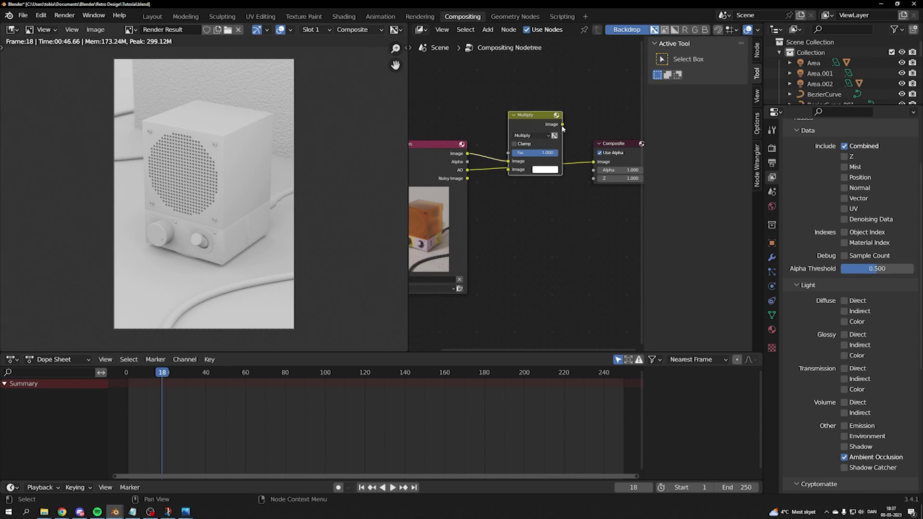
{"action": "left_click", "coordinate": [538, 135]}
{"action": "left_click", "coordinate": [542, 144]}
{"action": "mouse_move", "coordinate": [550, 153]}
{"action": "left_mouse_down"}
{"action": "mouse_move", "coordinate": [509, 153]}
{"action": "mouse_move", "coordinate": [556, 152]}
{"action": "left_mouse_up"}
{"action": "left_click_drag", "start_coordinate": [467, 170], "coordinate": [510, 144]}
{"action": "left_click", "coordinate": [525, 136]}
{"action": "left_click", "coordinate": [528, 164]}
Lower the Multiply node's factor to about 0.663 to soften the ambient occlusion
{"action": "scroll", "coordinate": [527, 193], "scroll_direction": "up", "scroll_amount": 3}
{"action": "left_click_drag", "start_coordinate": [509, 144], "coordinate": [556, 144]}
{"action": "left_click_drag", "start_coordinate": [557, 144], "coordinate": [537, 145]}
Add a Hue Saturation Value node after the Multiply node in the compositor
{"action": "middle_click_drag", "start_coordinate": [596, 202], "coordinate": [558, 235]}
{"action": "key", "text": "shift+a"}
{"action": "left_click", "coordinate": [558, 235]}
{"action": "type", "text": "hu"}
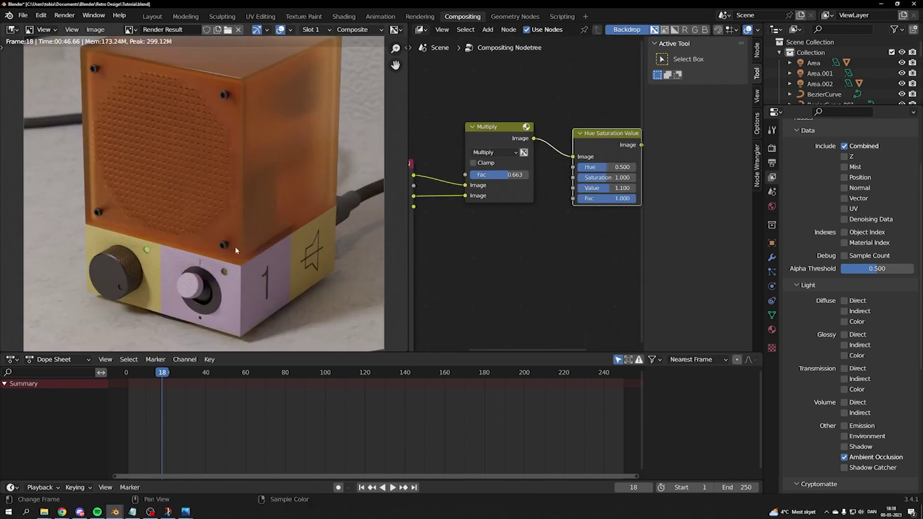
Reset the Hue Saturation Value node's Value to its default of 1.000
{"action": "scroll", "coordinate": [235, 251], "scroll_direction": "down", "scroll_amount": 3}
{"action": "middle_click_drag", "start_coordinate": [236, 250], "coordinate": [228, 210]}
{"action": "key", "text": "BackSpace"}
Set the Color Management exposure to 0.2 and render the image again
{"action": "left_click", "coordinate": [772, 148]}
{"action": "scroll", "coordinate": [861, 417], "scroll_direction": "down", "scroll_amount": 5}
{"action": "key", "text": "F12"}
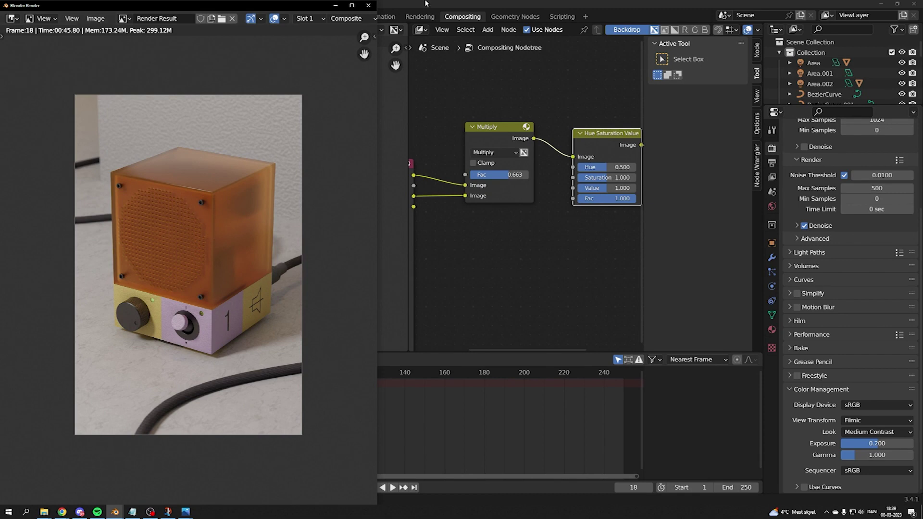
Enlarge the render window and examine the grille, top and side of the amber casing up close
{"action": "left_click", "coordinate": [352, 5]}
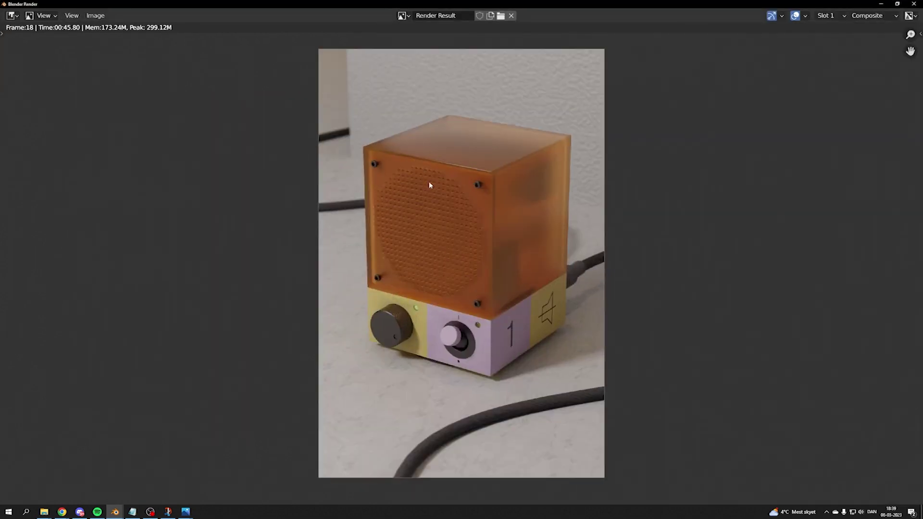
{"action": "scroll", "coordinate": [466, 157], "scroll_direction": "up", "scroll_amount": 5}
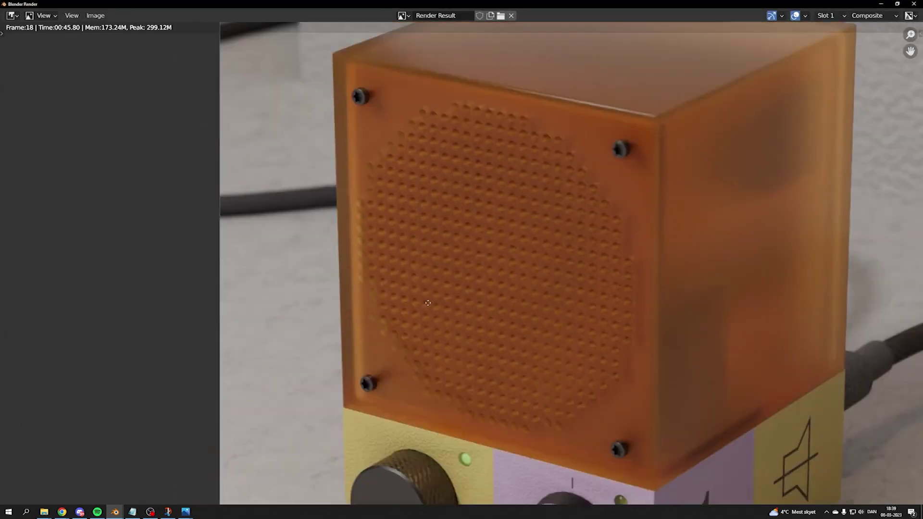
{"action": "scroll", "coordinate": [591, 207], "scroll_direction": "right", "scroll_amount": 10}
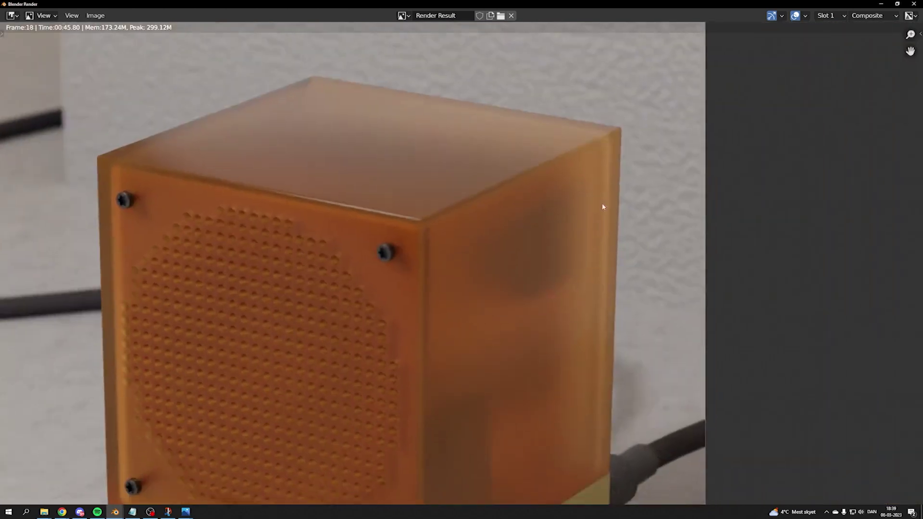
{"action": "middle_click_drag", "start_coordinate": [502, 199], "coordinate": [487, 172]}
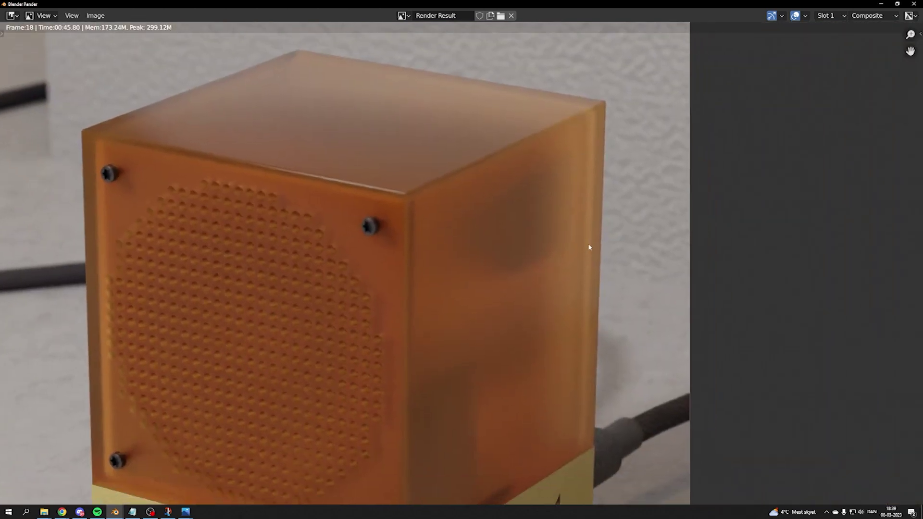